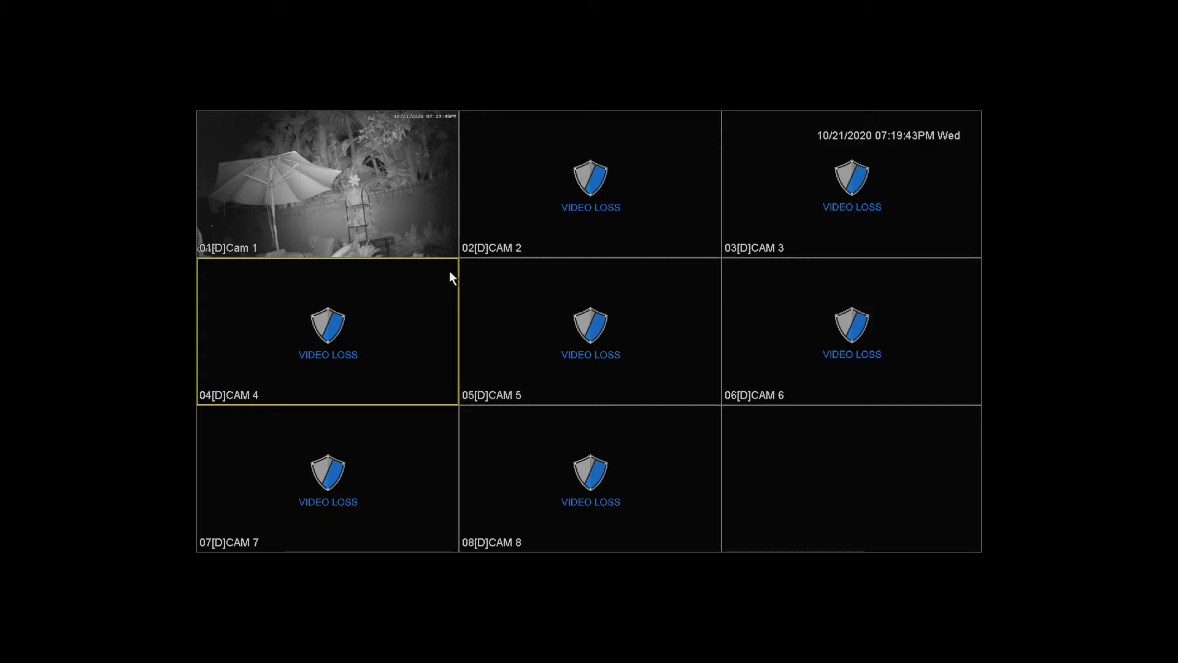
Step: Open the recordings playback and try the Event play mode before restoring Normal play
{"action": "right_click", "coordinate": [449, 278]}
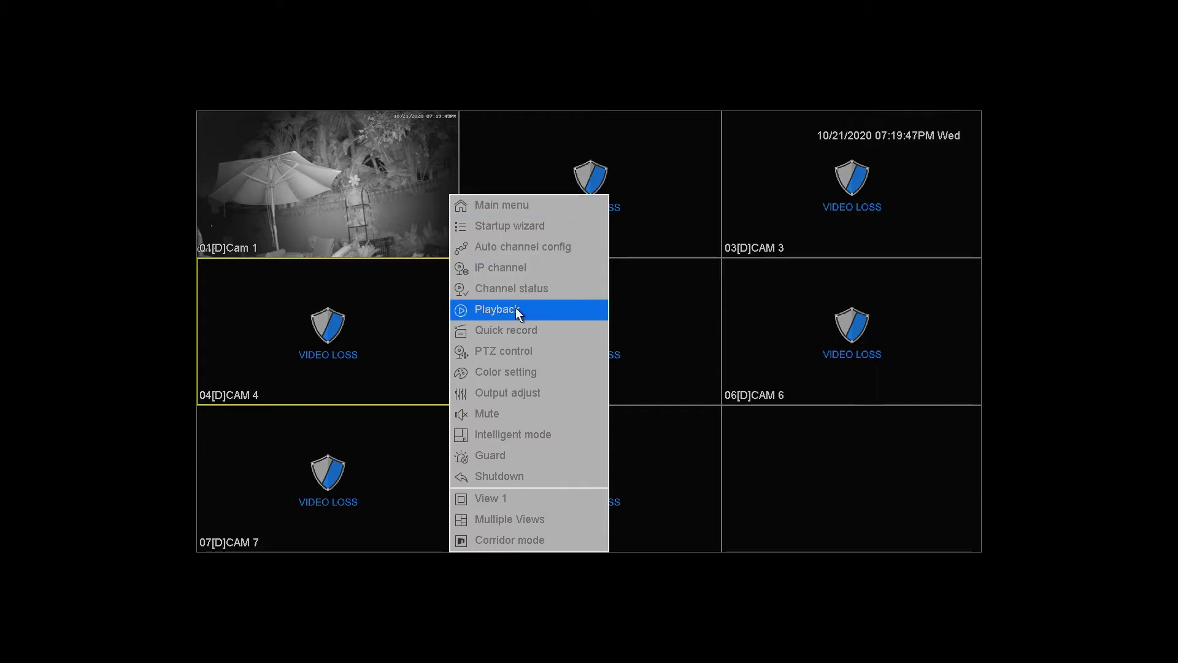
{"action": "left_click", "coordinate": [542, 310]}
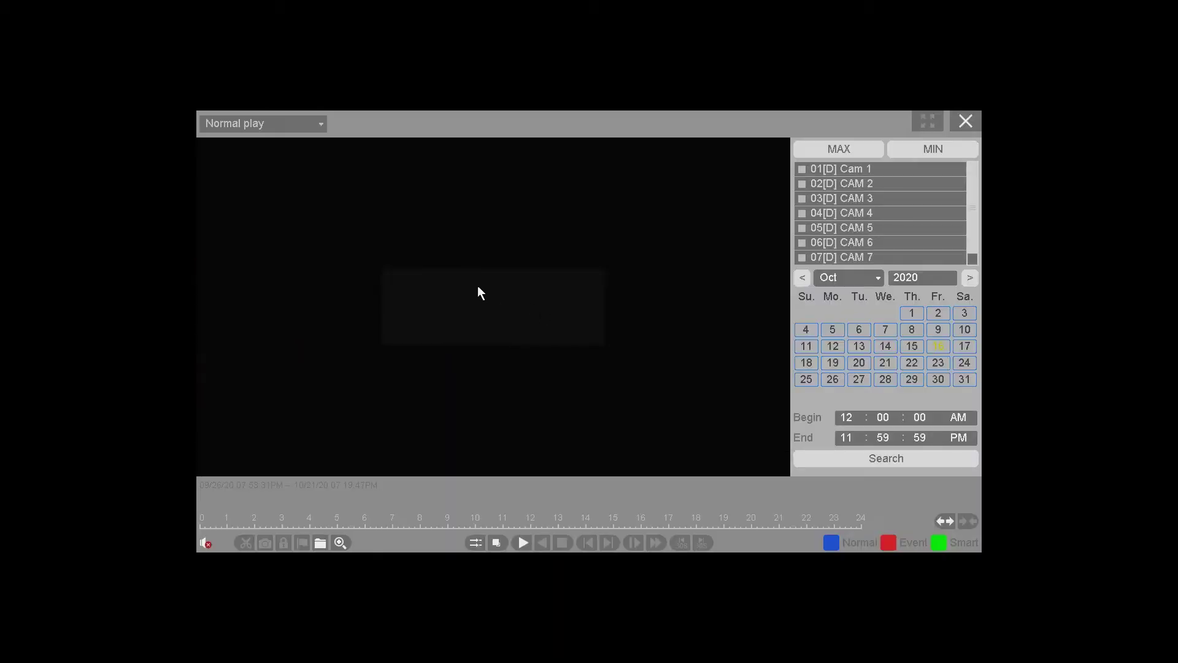
{"action": "left_click", "coordinate": [307, 130]}
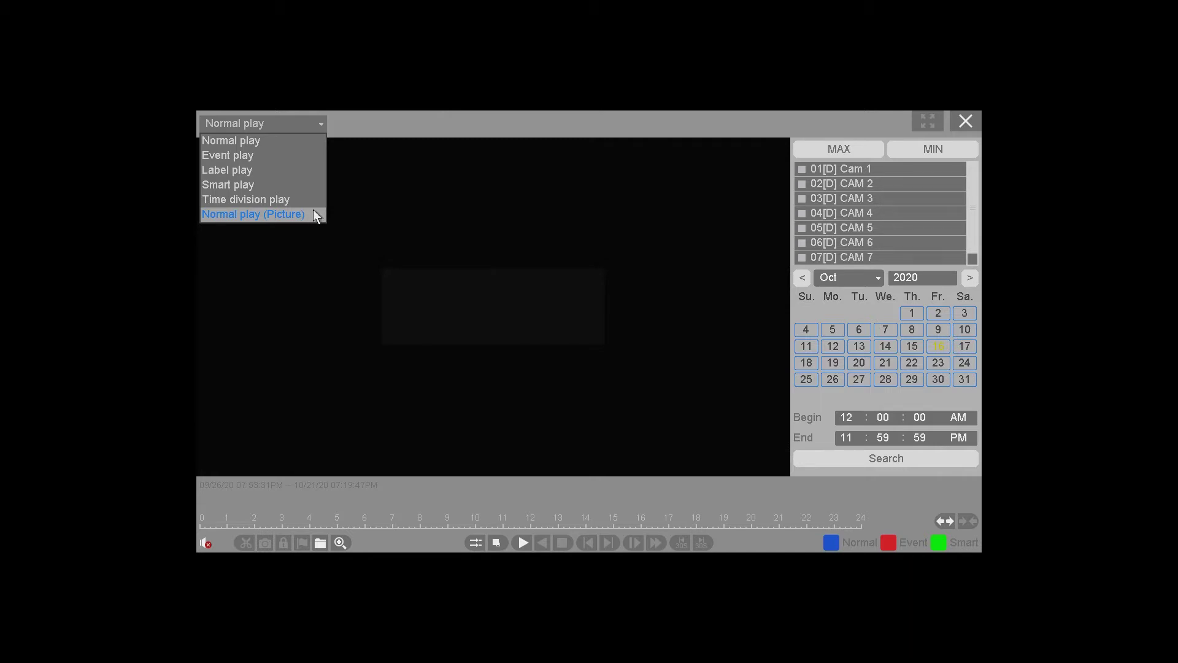
{"action": "left_click", "coordinate": [320, 160]}
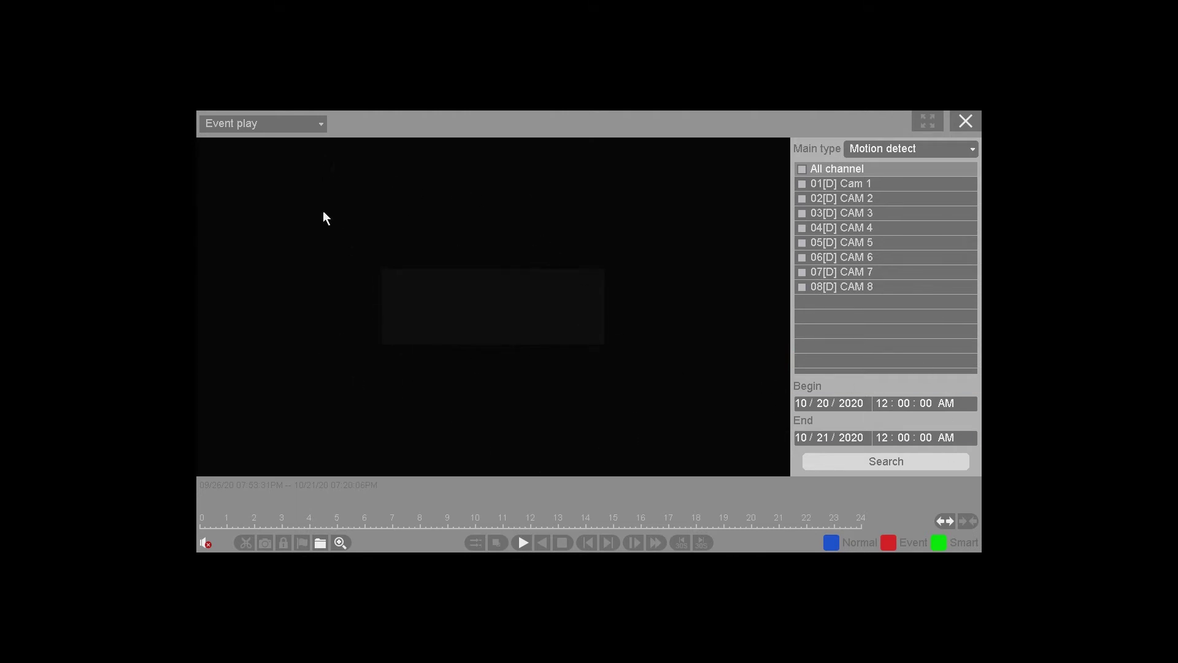
{"action": "left_click", "coordinate": [308, 128]}
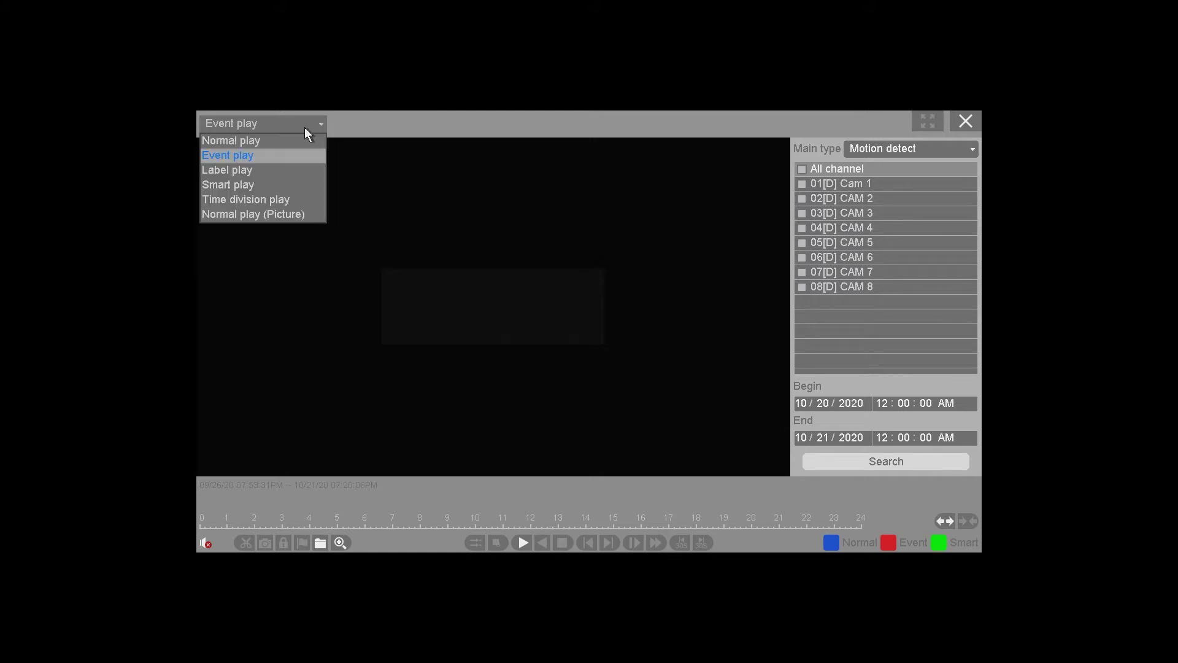
{"action": "left_click", "coordinate": [305, 139]}
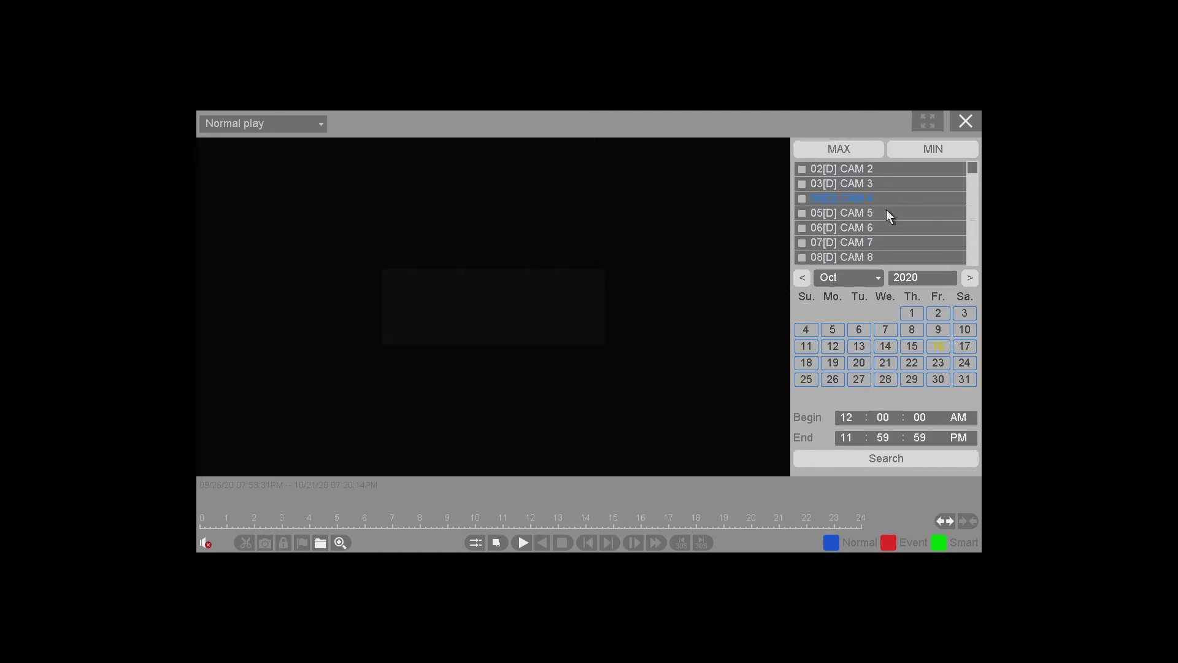
Step: Try the maximum and minimum camera selections, toggle cameras 1 to 4 individually, and exit playback
{"action": "left_click", "coordinate": [858, 153]}
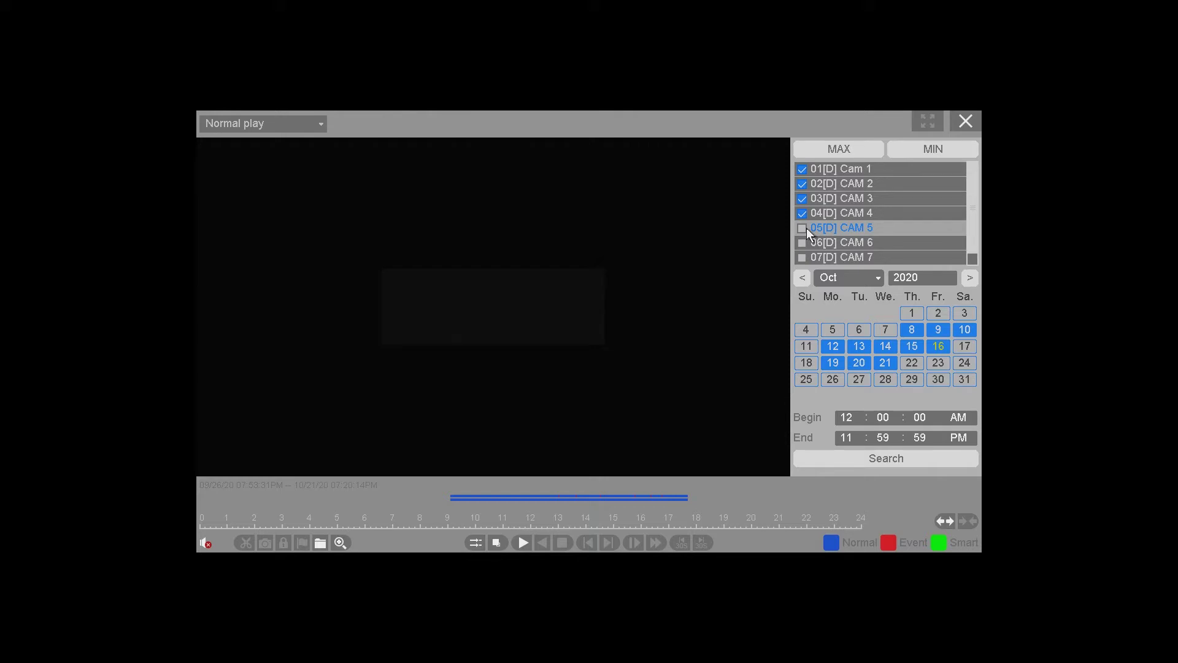
{"action": "left_click", "coordinate": [909, 150]}
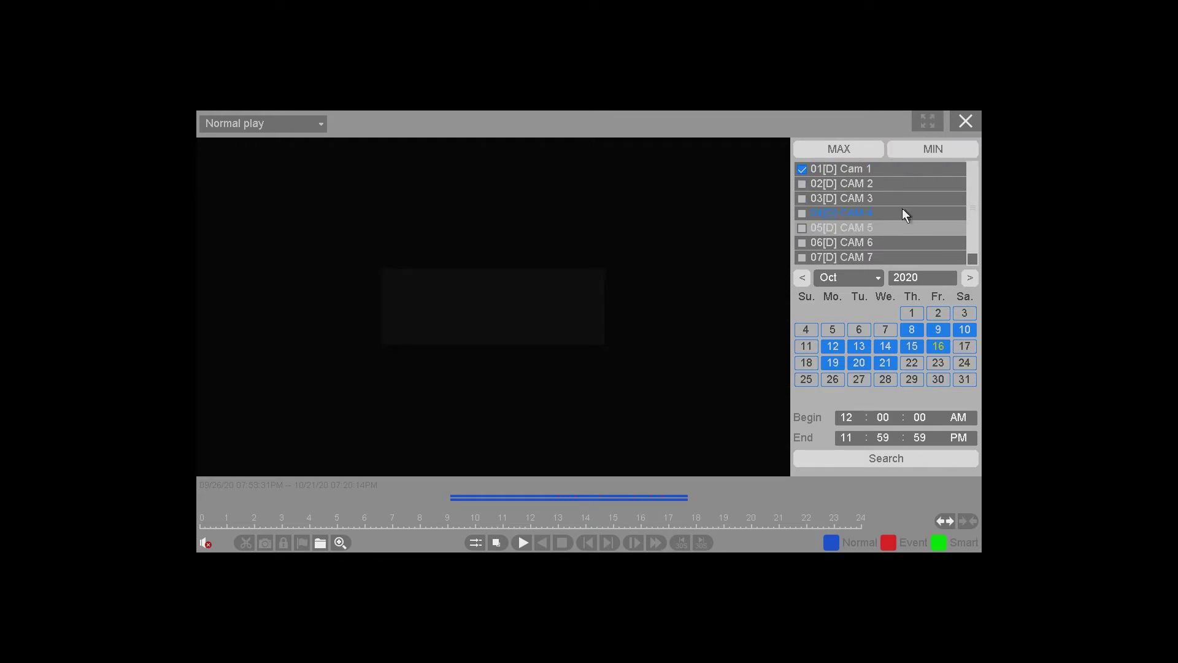
{"action": "left_click", "coordinate": [803, 183]}
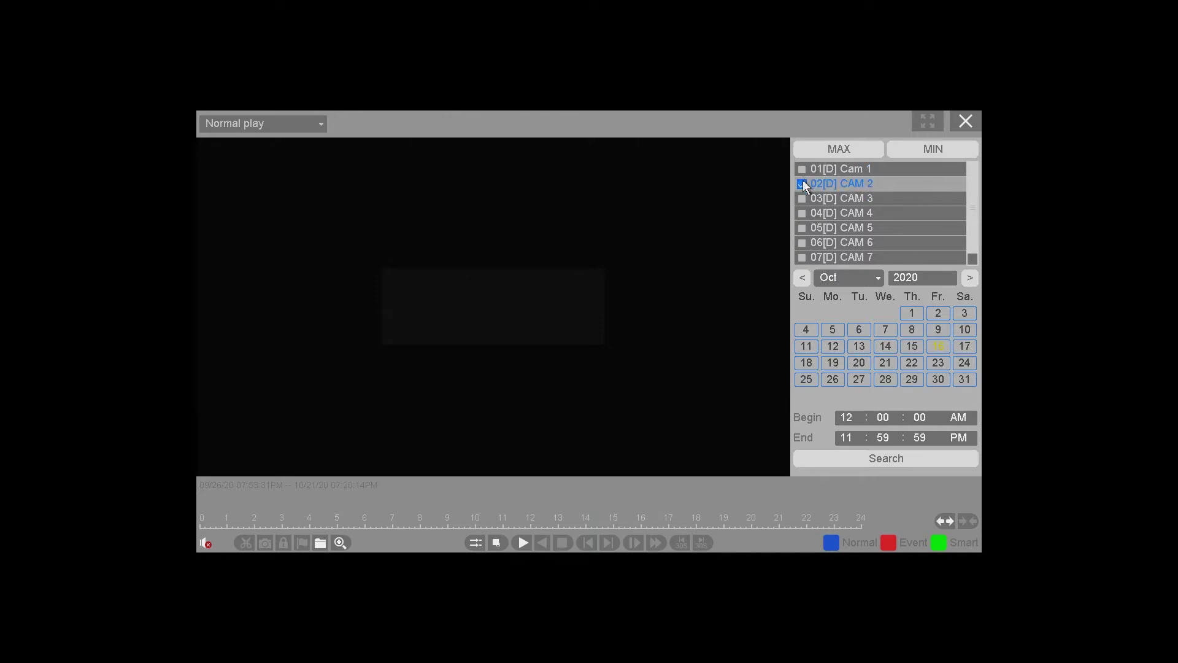
{"action": "left_click", "coordinate": [802, 199]}
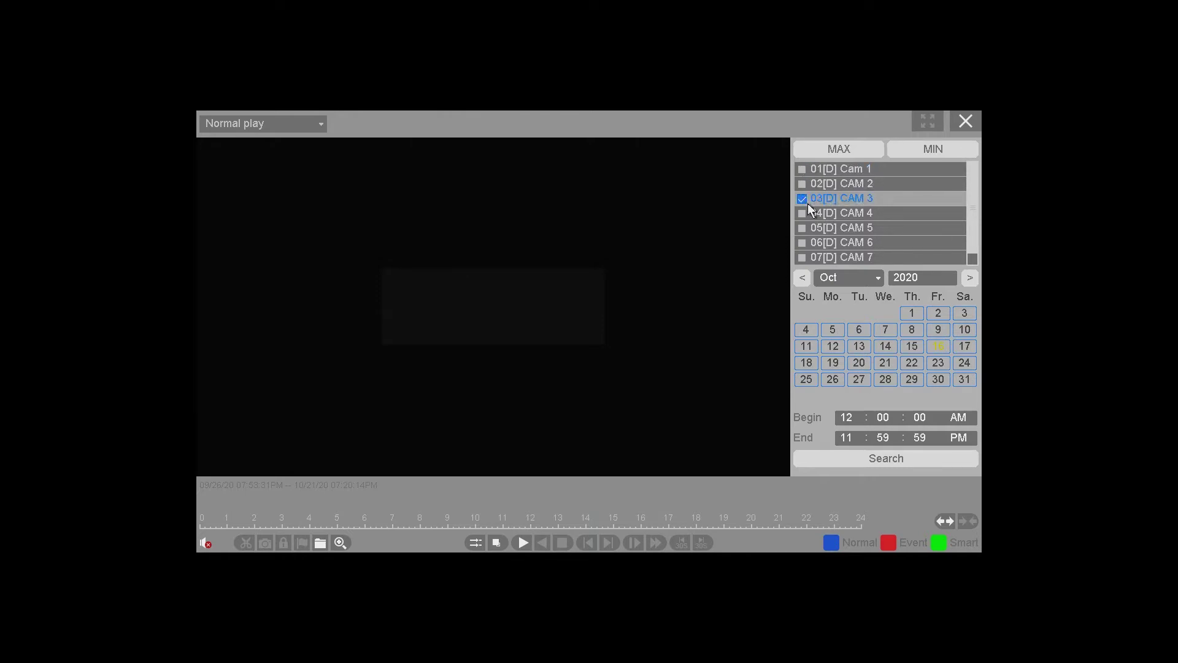
{"action": "left_click", "coordinate": [802, 169]}
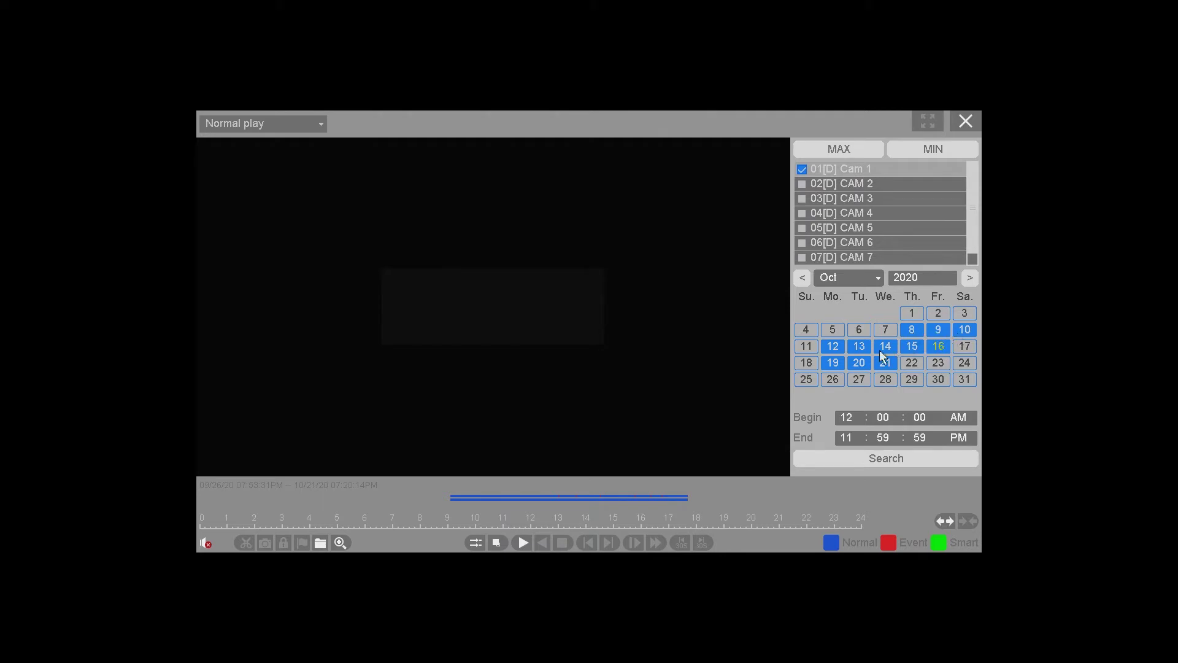
{"action": "left_click", "coordinate": [804, 173]}
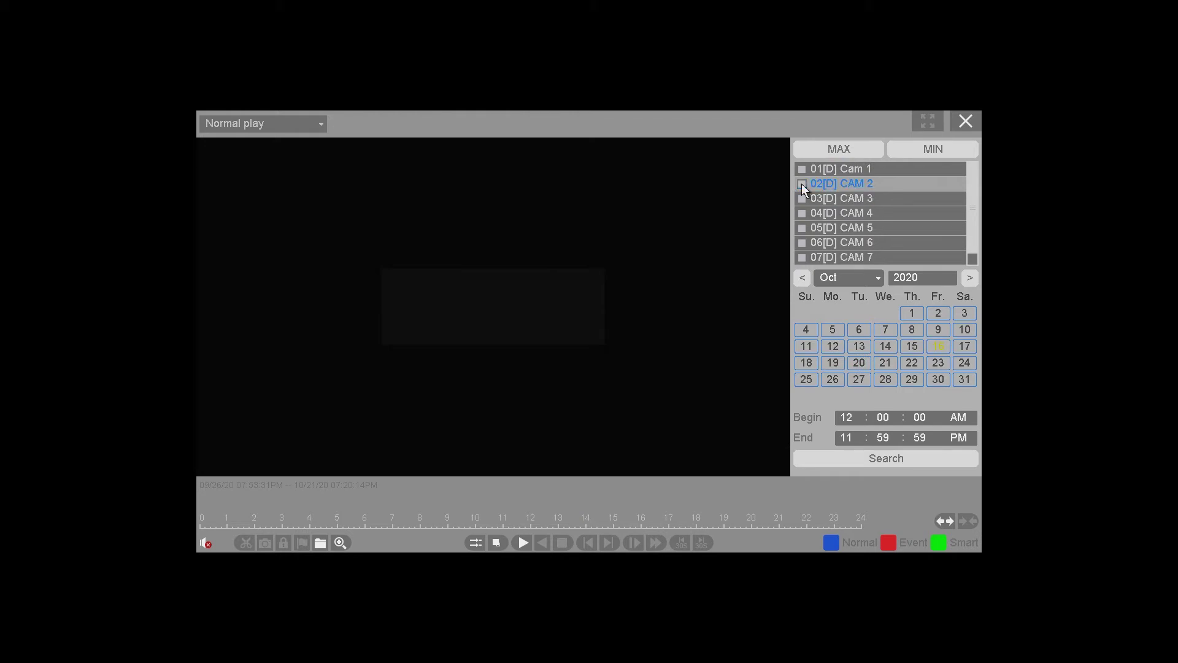
{"action": "left_click", "coordinate": [802, 198]}
{"action": "left_click", "coordinate": [802, 209]}
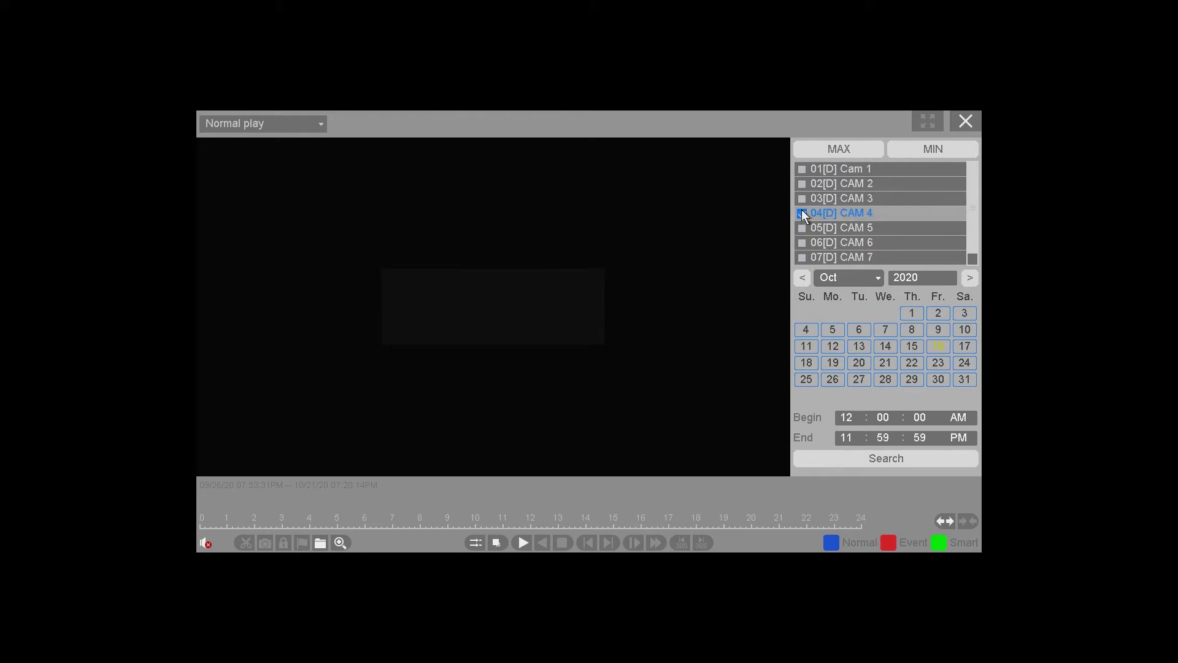
{"action": "right_click", "coordinate": [801, 209]}
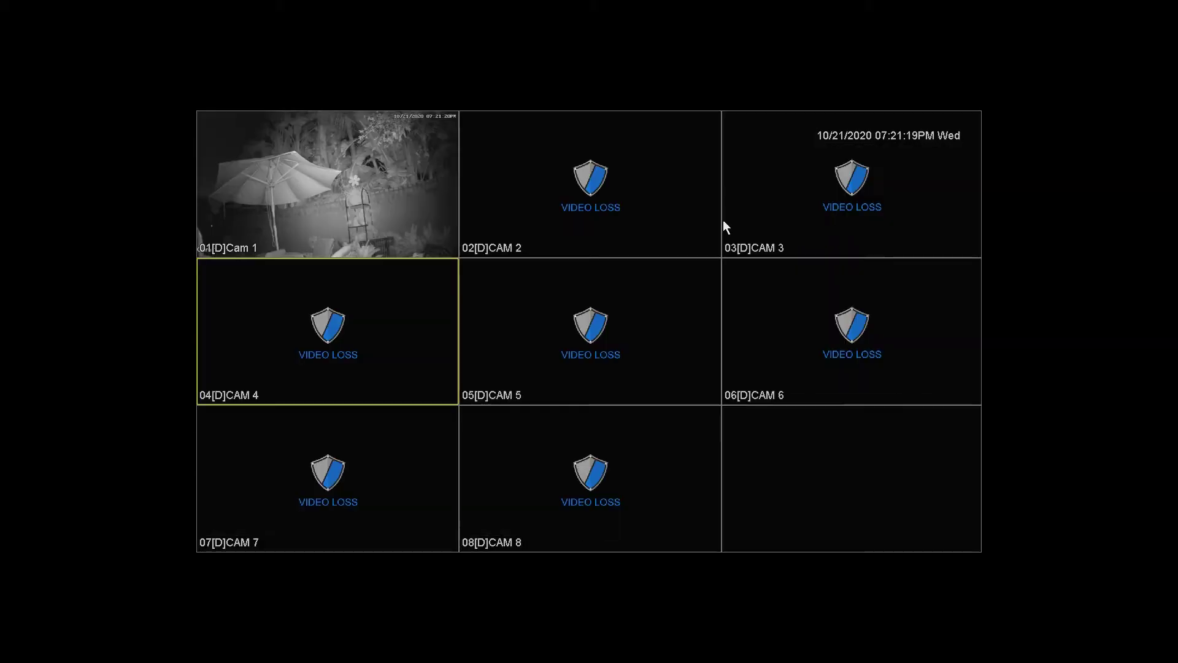
Step: Open the recordings playback from the live view and choose Cam 1 as the channel
{"action": "right_click", "coordinate": [416, 219]}
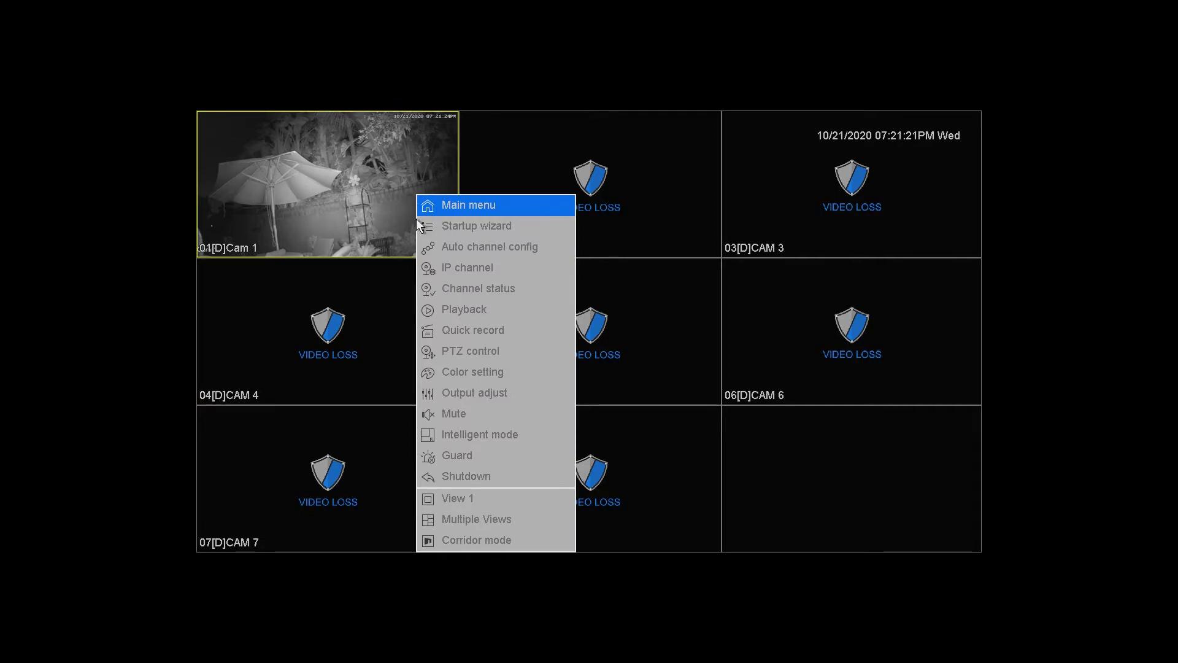
{"action": "left_click", "coordinate": [480, 309]}
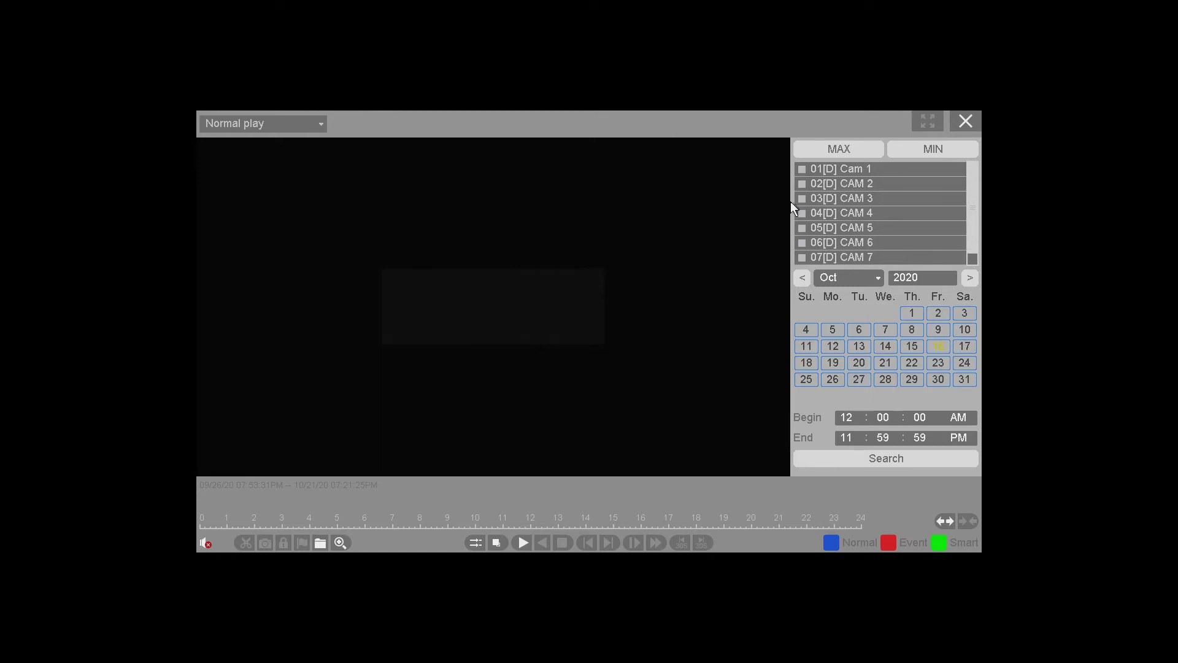
{"action": "left_click", "coordinate": [801, 169]}
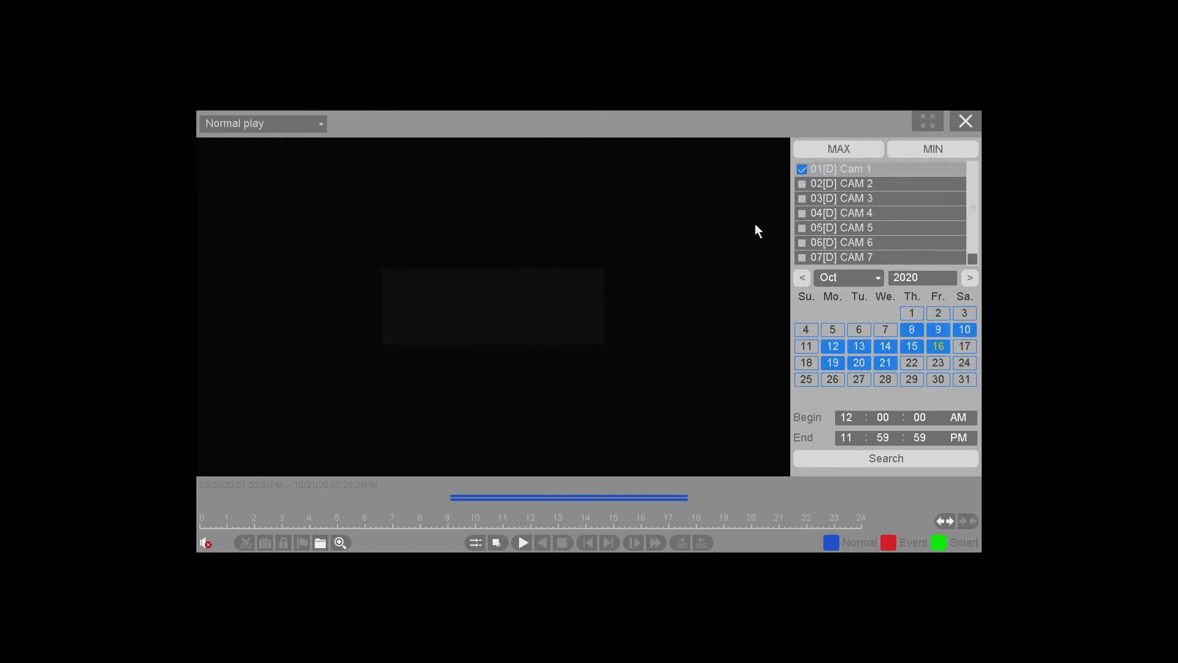
Step: Check the recorded days October 21, 20, 19 and 12, and select October 16, 2020 for playback
{"action": "left_click", "coordinate": [890, 362]}
{"action": "left_click", "coordinate": [863, 364]}
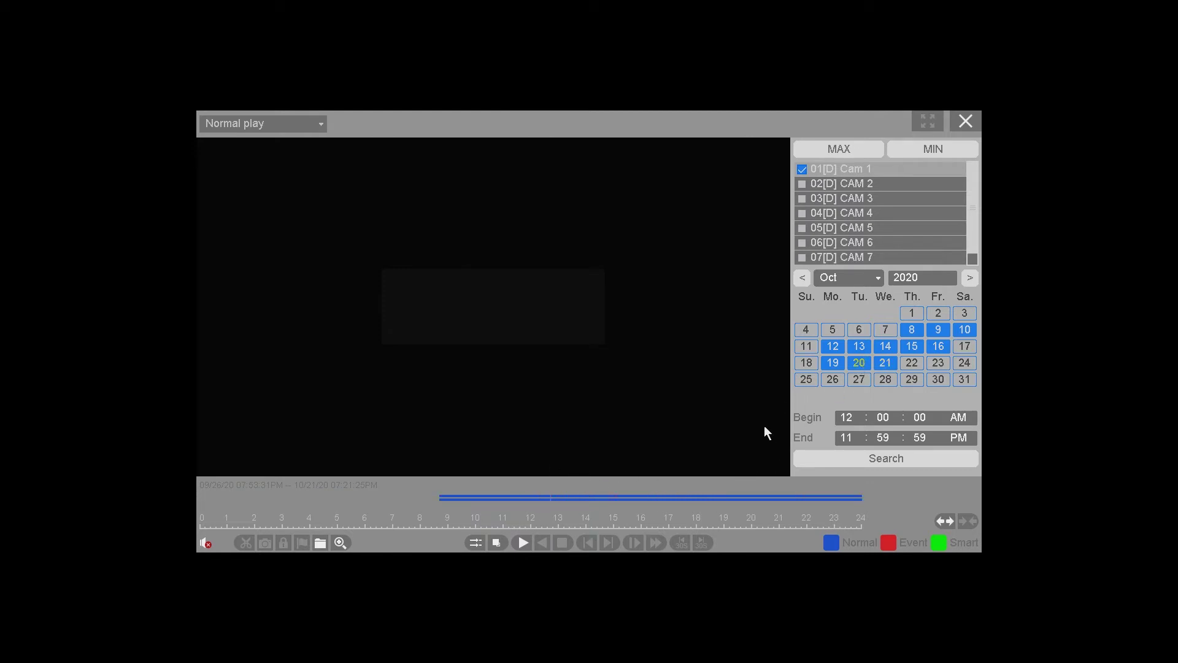
{"action": "left_click", "coordinate": [838, 362]}
{"action": "left_click", "coordinate": [833, 351]}
{"action": "left_click", "coordinate": [939, 348]}
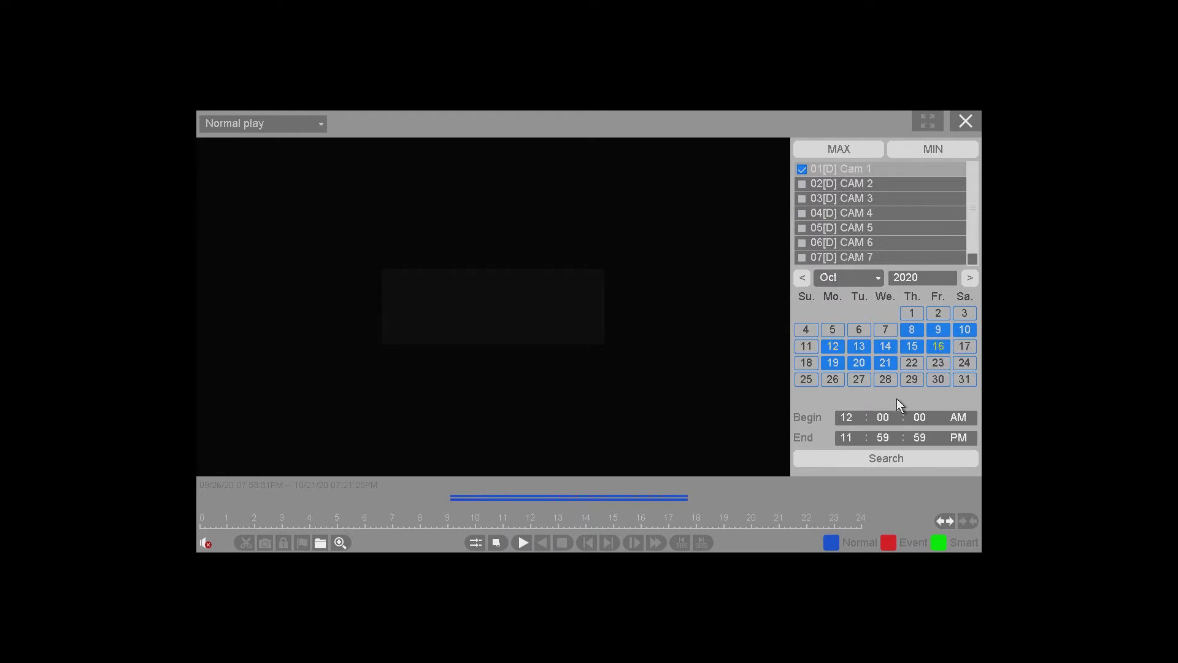
Step: Search the selected day's recordings from 12:00:00 AM to 11:59:59 PM and start playing them
{"action": "left_click", "coordinate": [854, 421]}
{"action": "left_click", "coordinate": [922, 419]}
{"action": "left_click", "coordinate": [870, 458]}
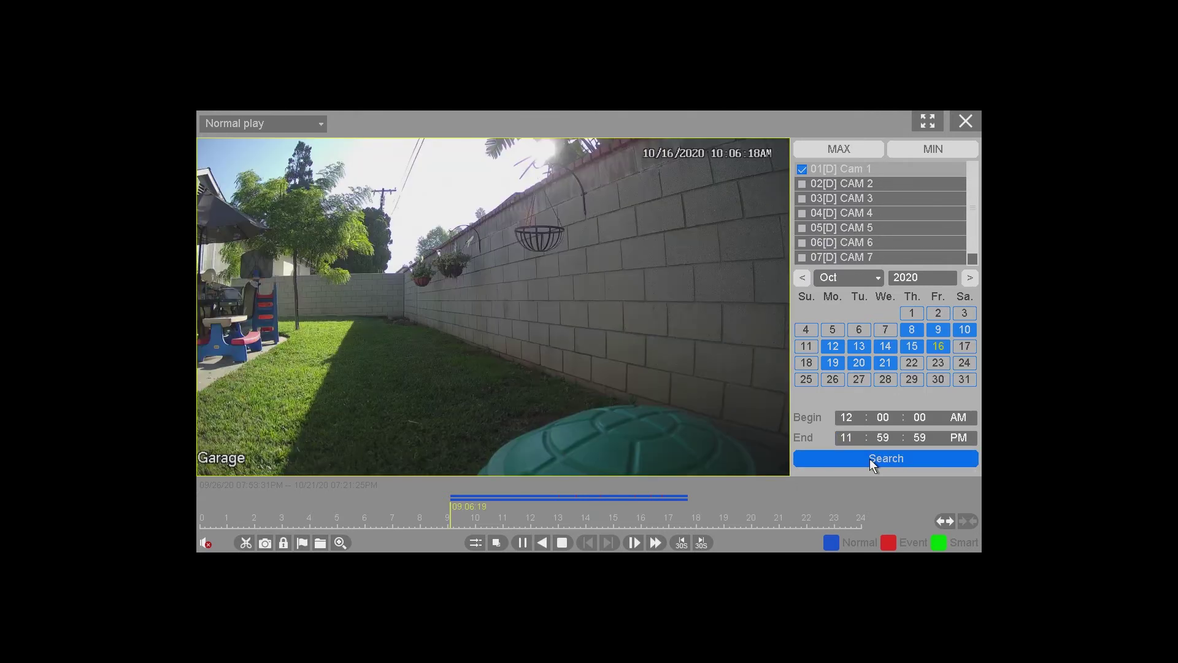
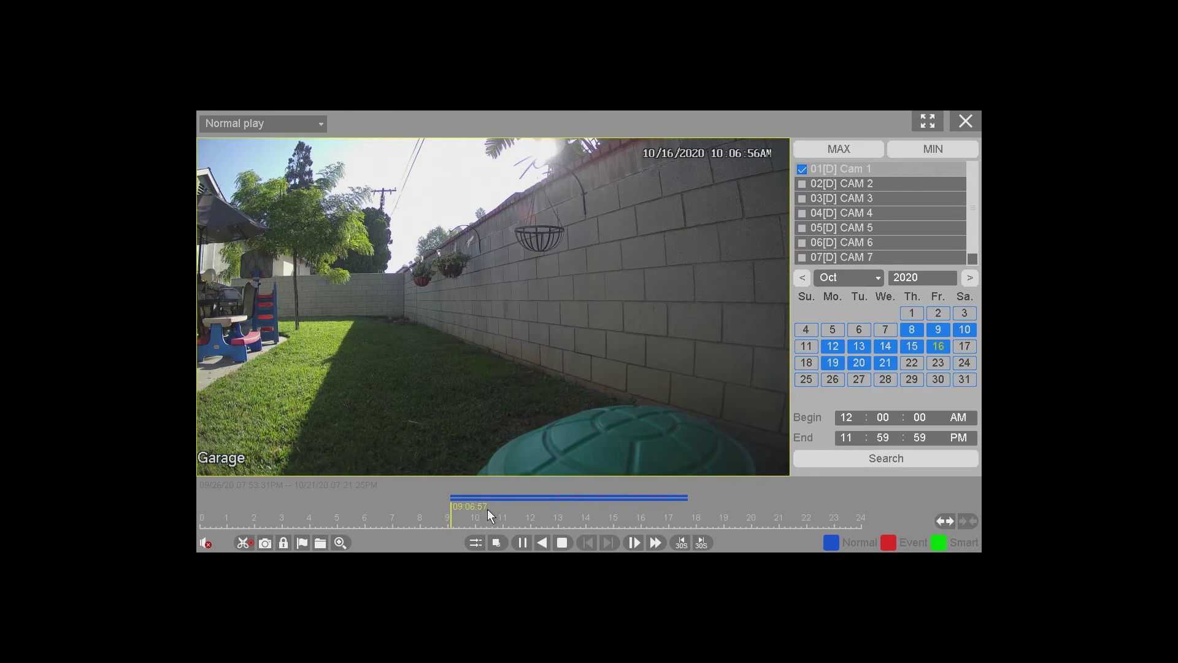
Step: Finish clipping the playing footage and save a snapshot of the current frame
{"action": "left_click", "coordinate": [244, 543]}
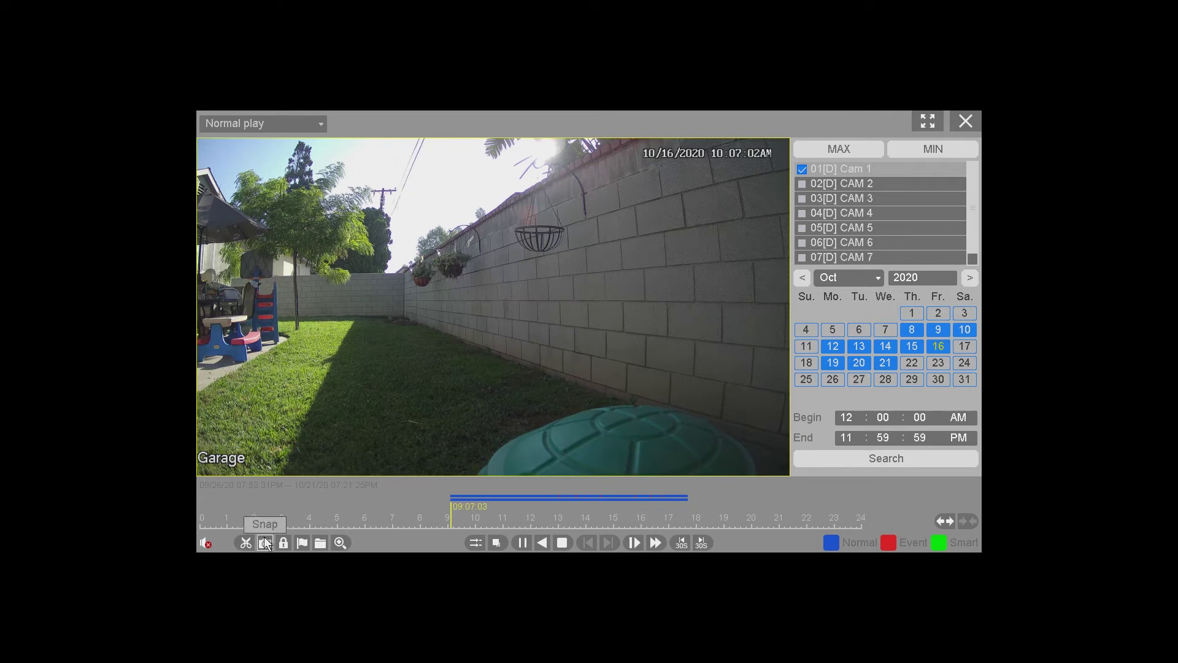
{"action": "left_click", "coordinate": [265, 543]}
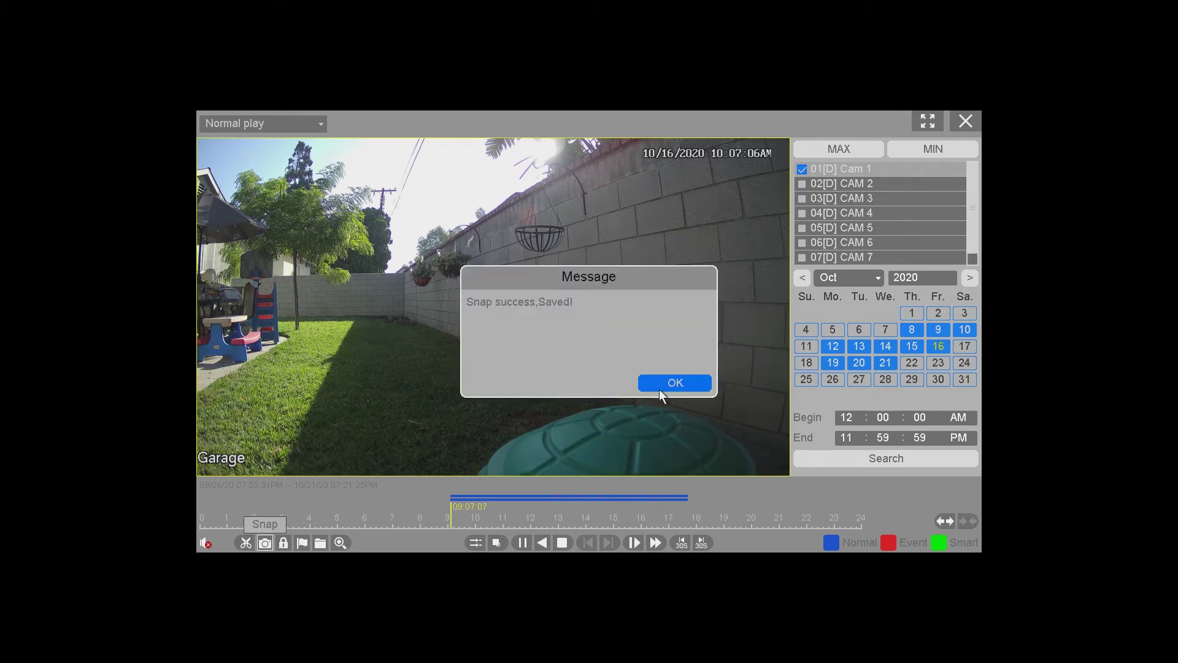
{"action": "left_click", "coordinate": [660, 389]}
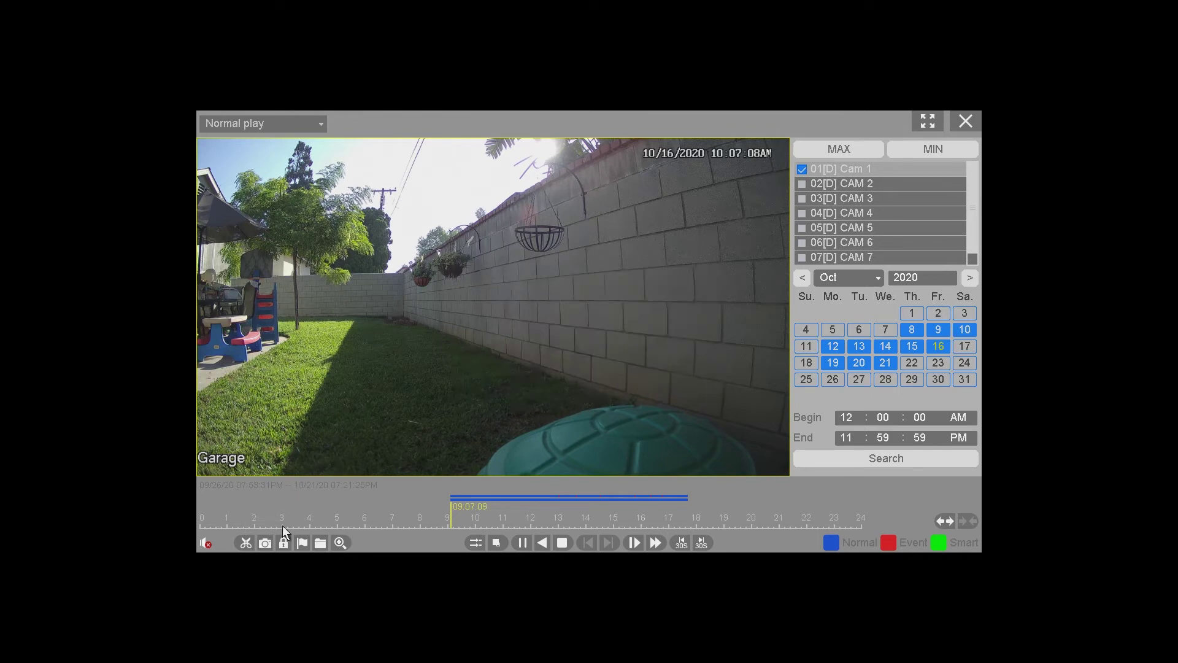
Step: Pause the footage, save a second snapshot from the still frame, and resume playback
{"action": "left_click", "coordinate": [522, 544]}
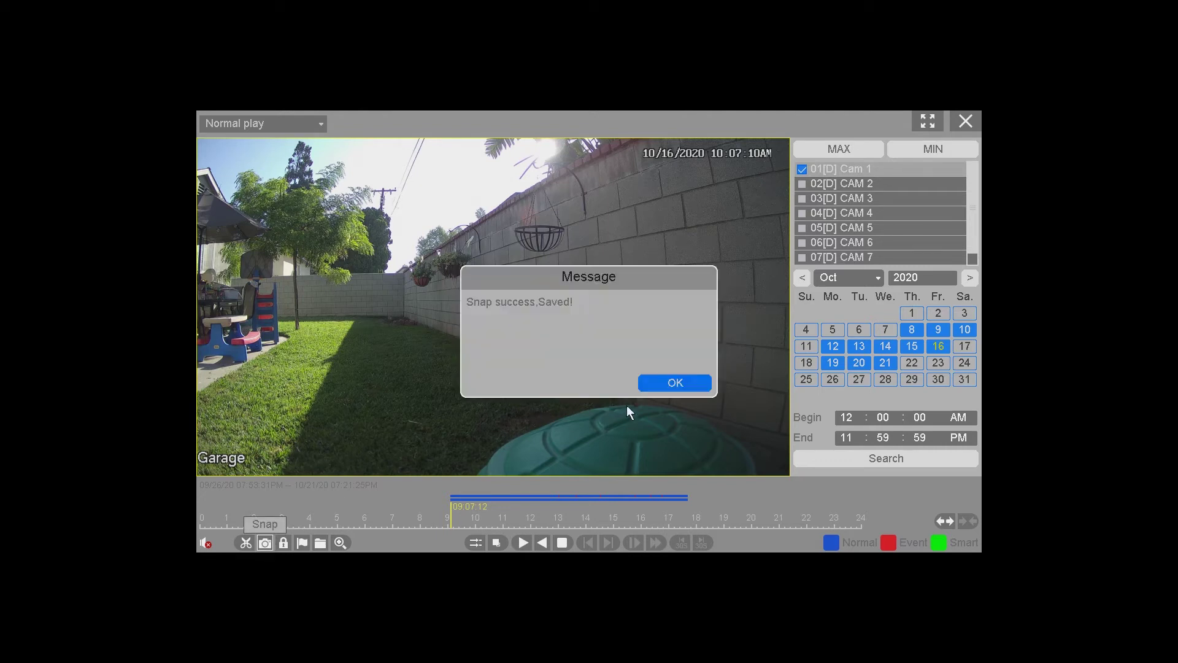
{"action": "left_click", "coordinate": [660, 381]}
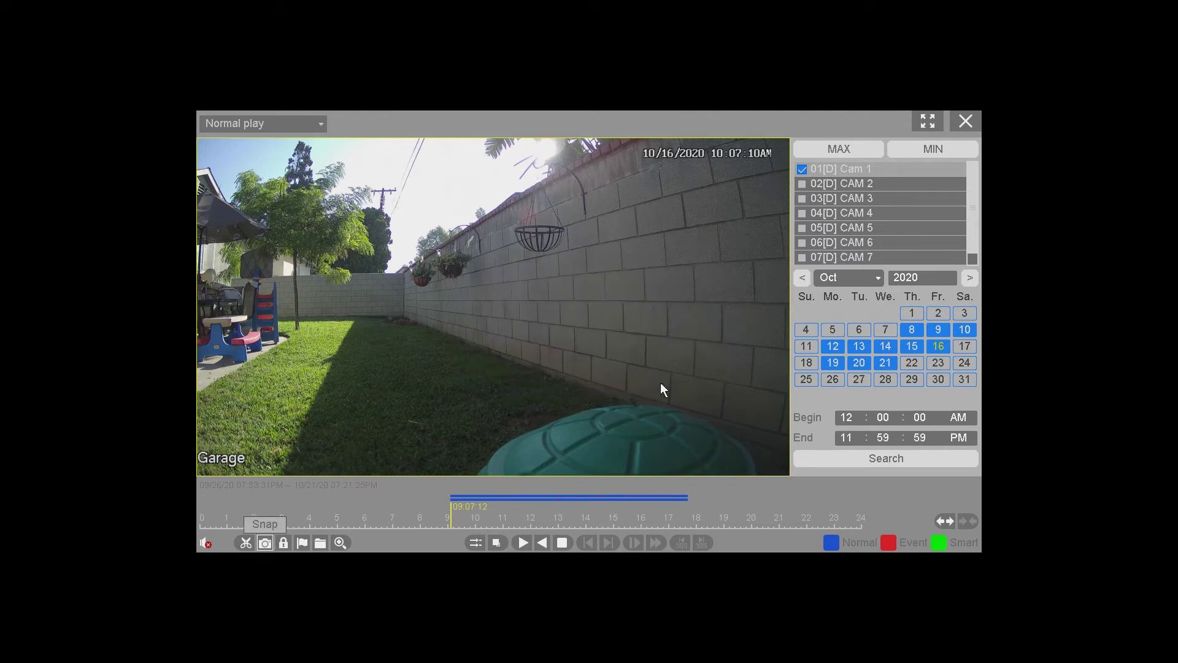
{"action": "left_click", "coordinate": [516, 540]}
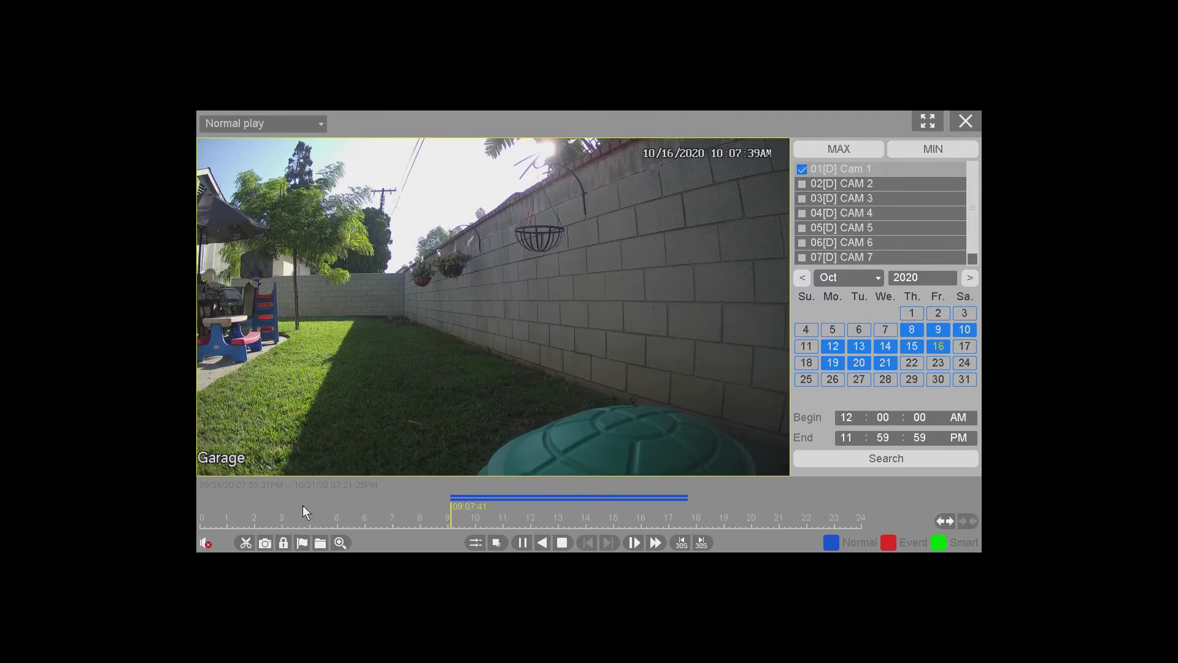
Step: Open file management and select the channel 1 clip file
{"action": "left_click", "coordinate": [321, 542]}
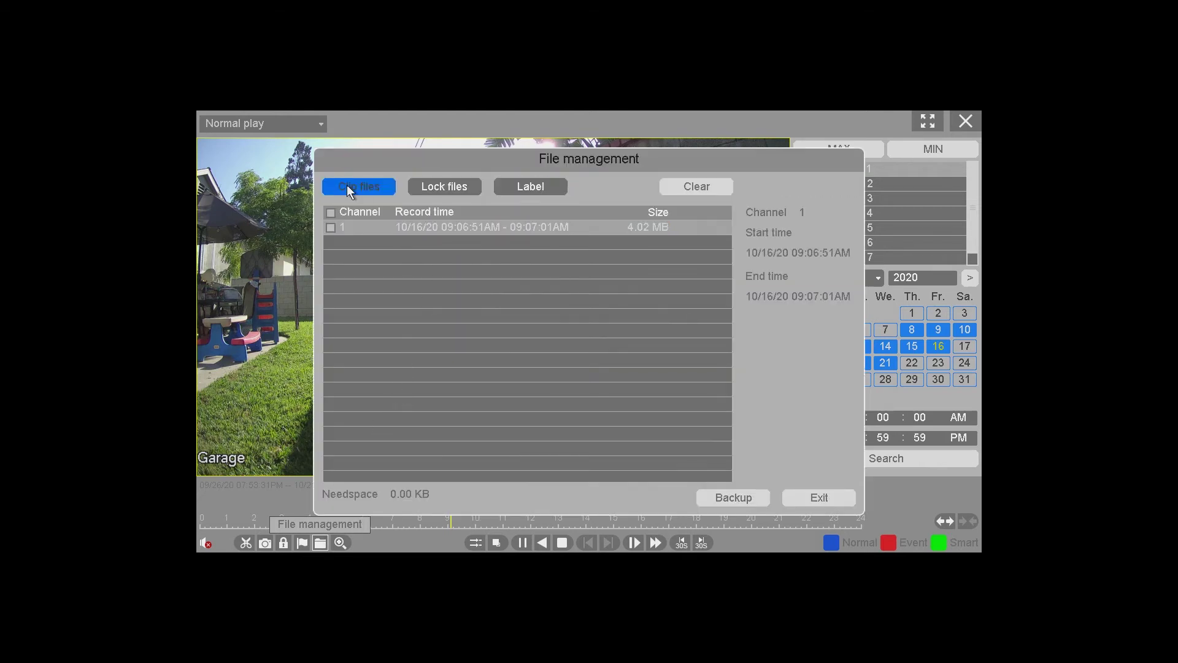
{"action": "left_click", "coordinate": [459, 228]}
{"action": "left_click", "coordinate": [329, 228]}
Step: Review the locked recording and delete the TAG label from the list of labels
{"action": "left_click", "coordinate": [418, 188]}
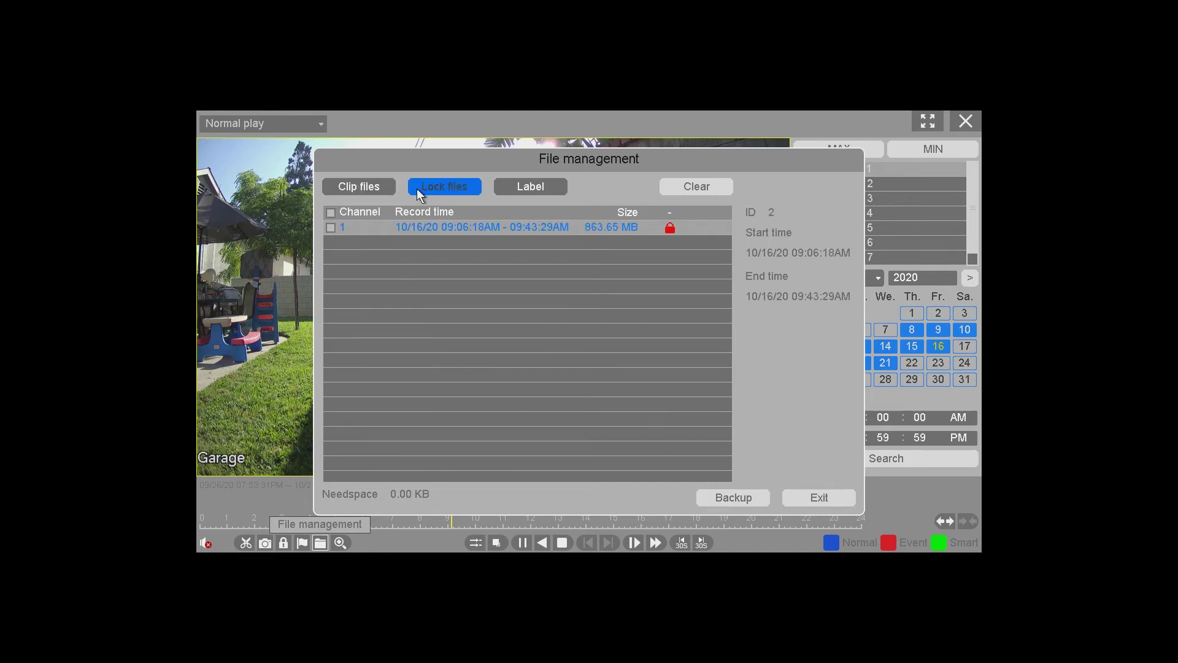
{"action": "left_click", "coordinate": [461, 232]}
{"action": "left_click", "coordinate": [501, 192]}
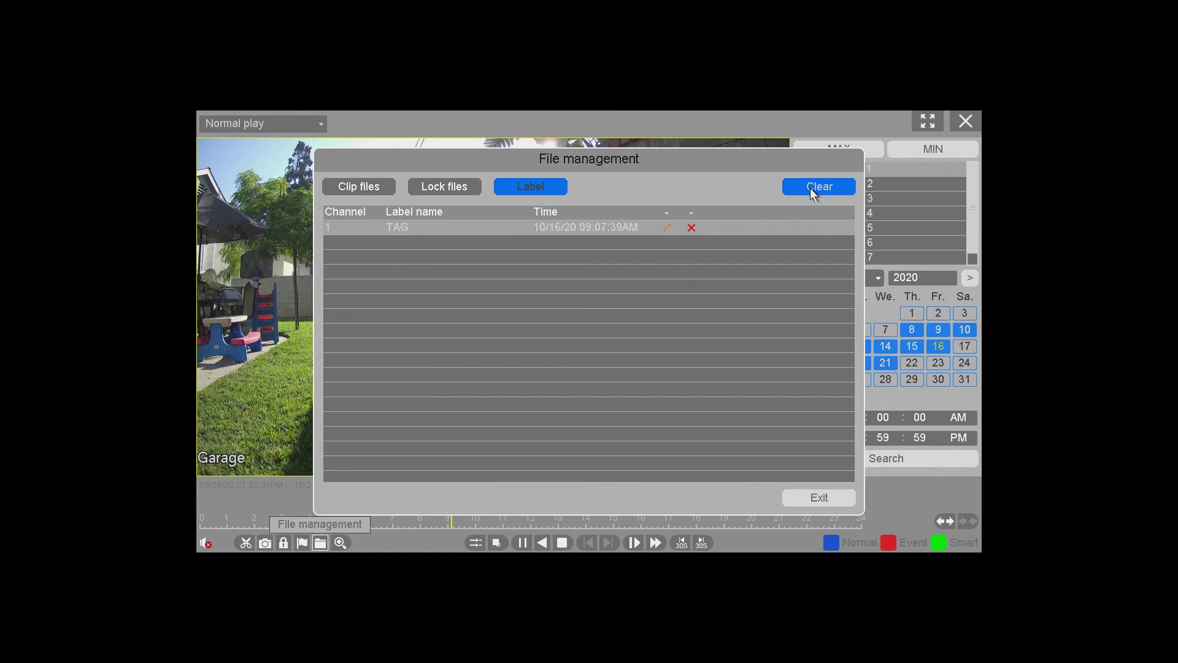
{"action": "left_click", "coordinate": [688, 231]}
Step: Select the channel 1 recording among the lock files and clear that list
{"action": "left_click", "coordinate": [462, 186]}
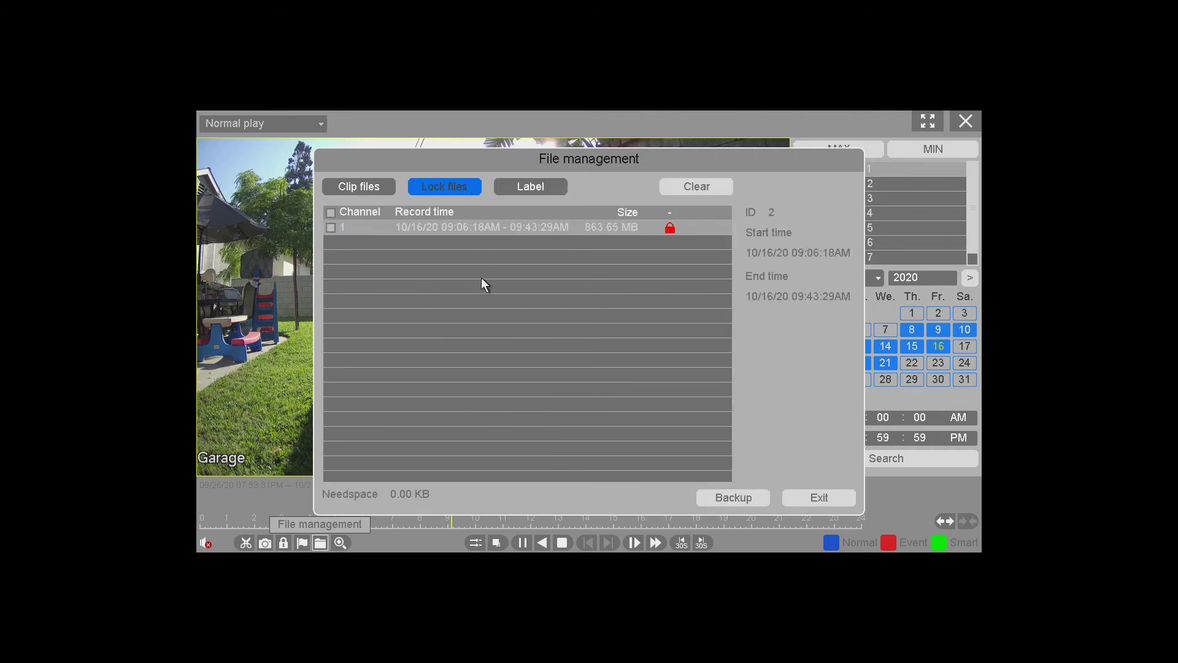
{"action": "left_click", "coordinate": [331, 228]}
{"action": "left_click", "coordinate": [685, 186]}
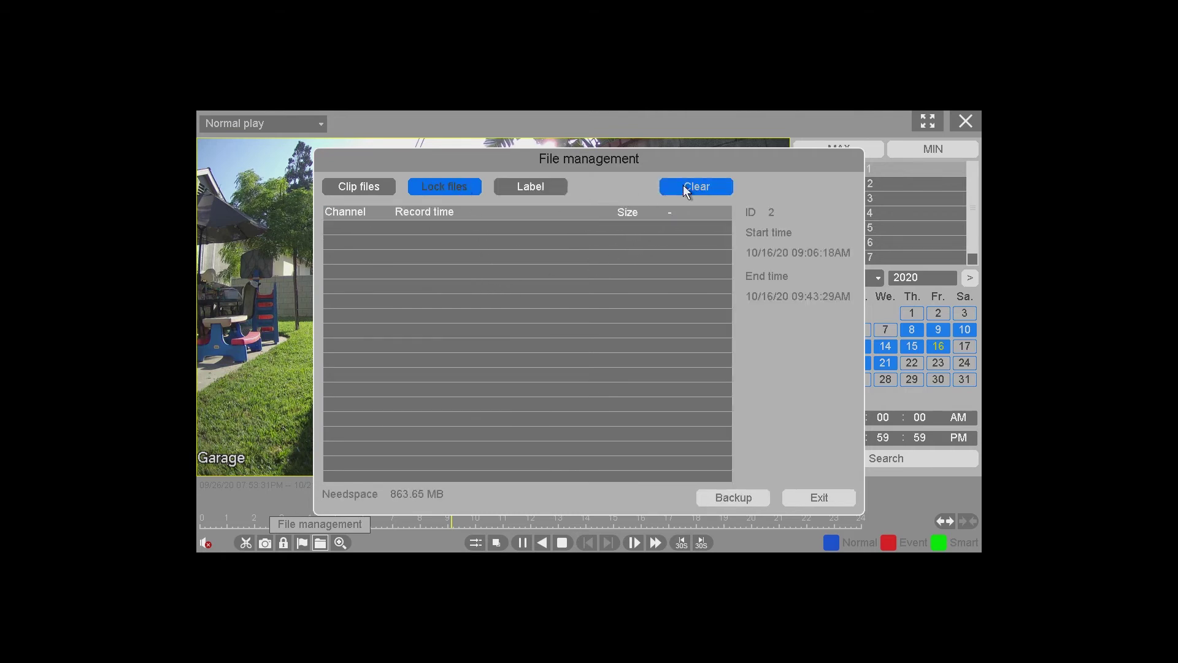
Step: Clear the list of clip files and close file management
{"action": "left_click", "coordinate": [374, 187]}
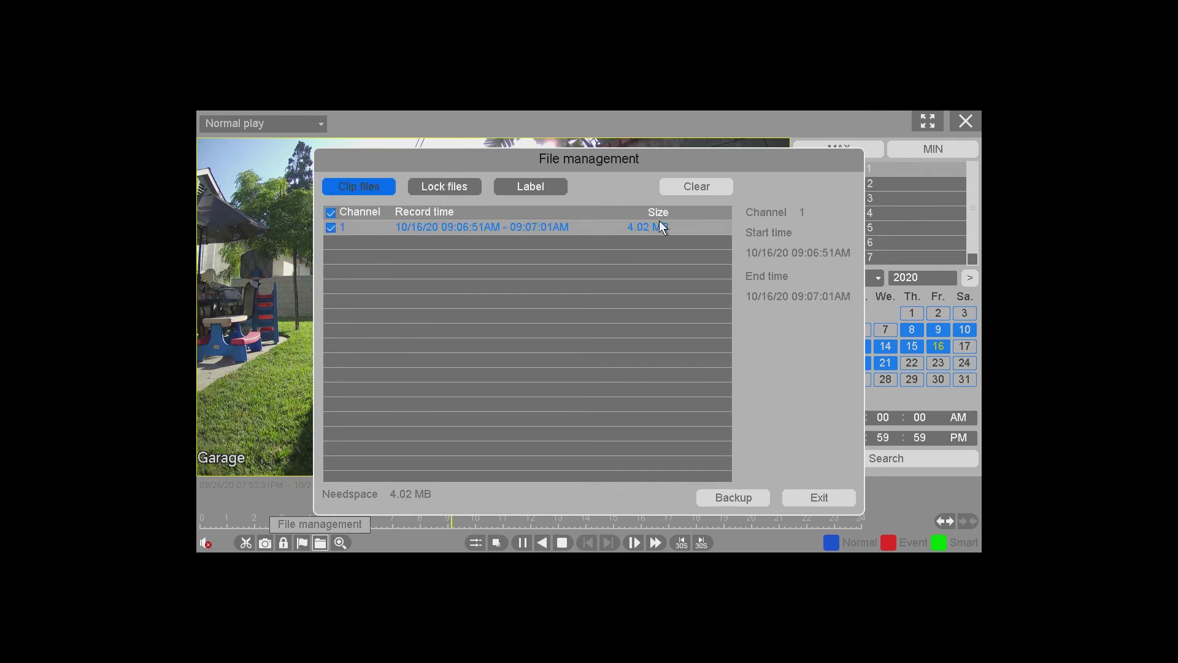
{"action": "left_click", "coordinate": [678, 193]}
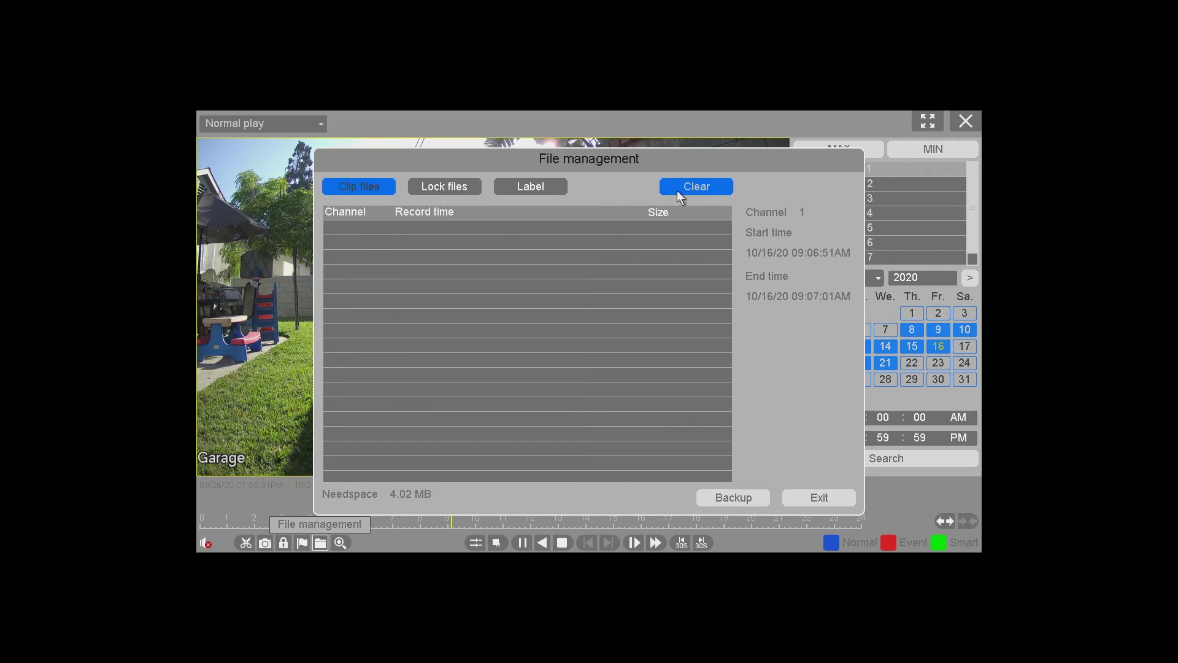
{"action": "left_click", "coordinate": [794, 497]}
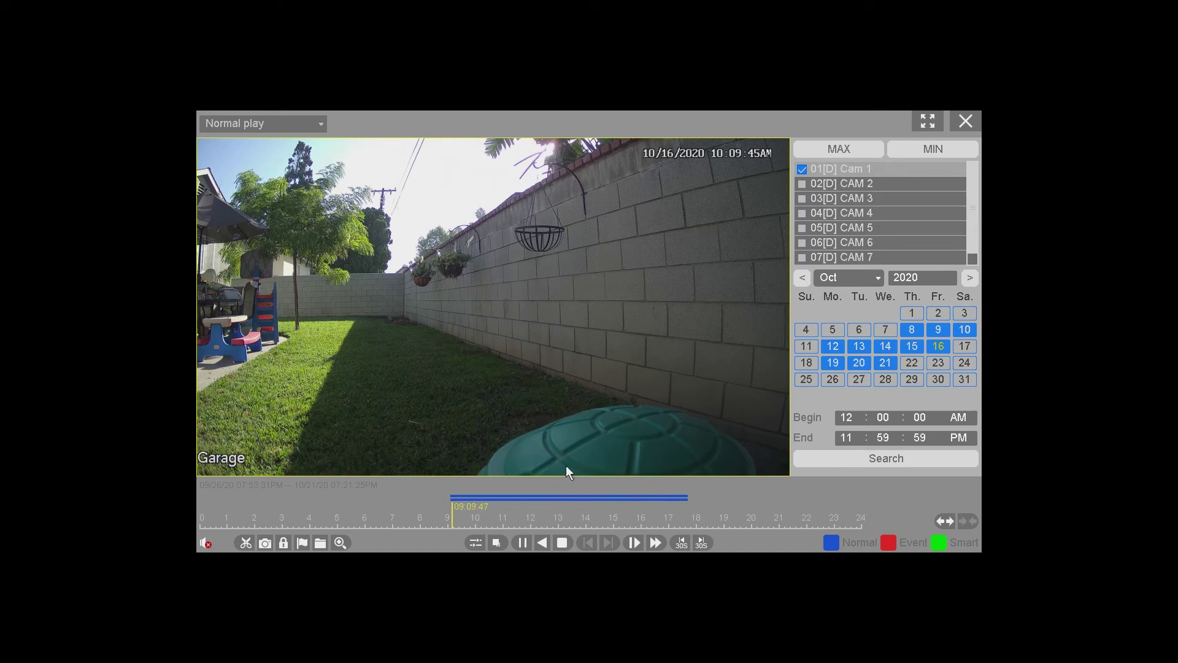
Step: Move playback to about 10:14 on the timeline, and pause and resume the Cam 1 recording
{"action": "left_click", "coordinate": [483, 517]}
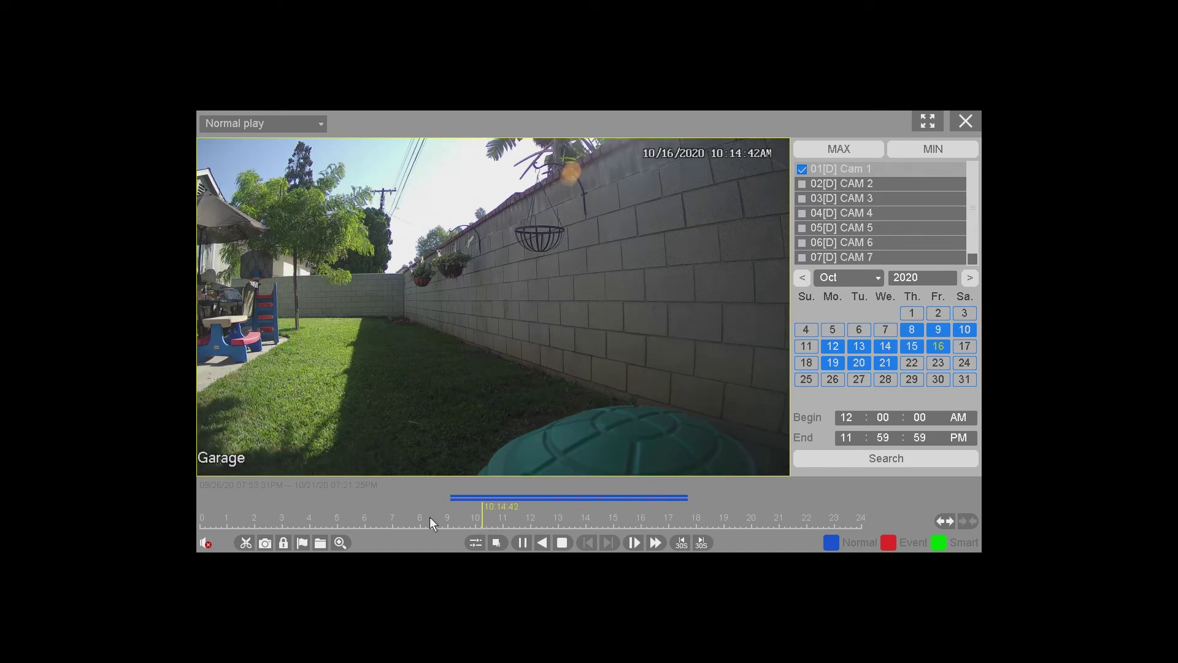
{"action": "left_click", "coordinate": [503, 544]}
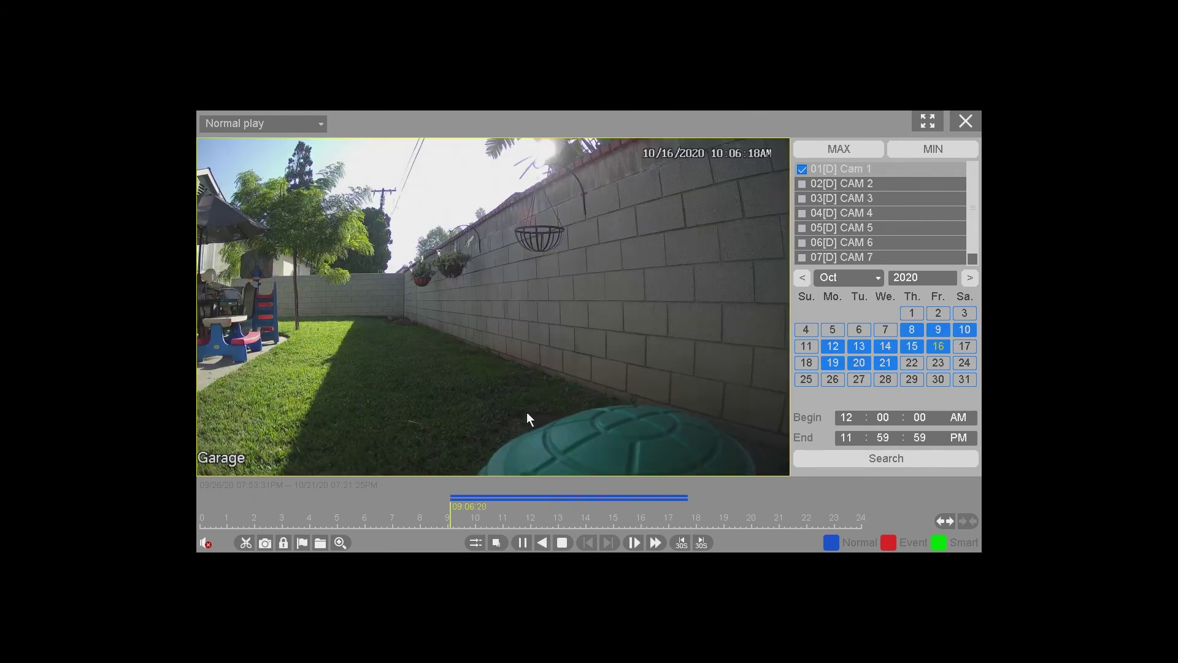
{"action": "left_click", "coordinate": [523, 543]}
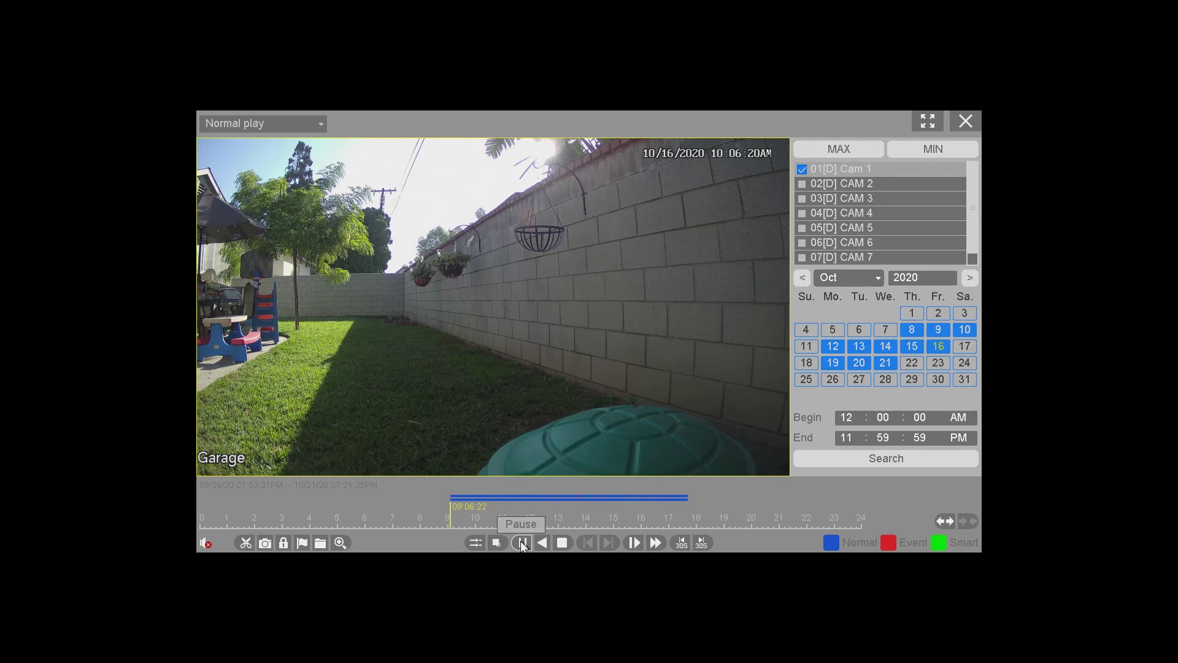
{"action": "left_click", "coordinate": [523, 543]}
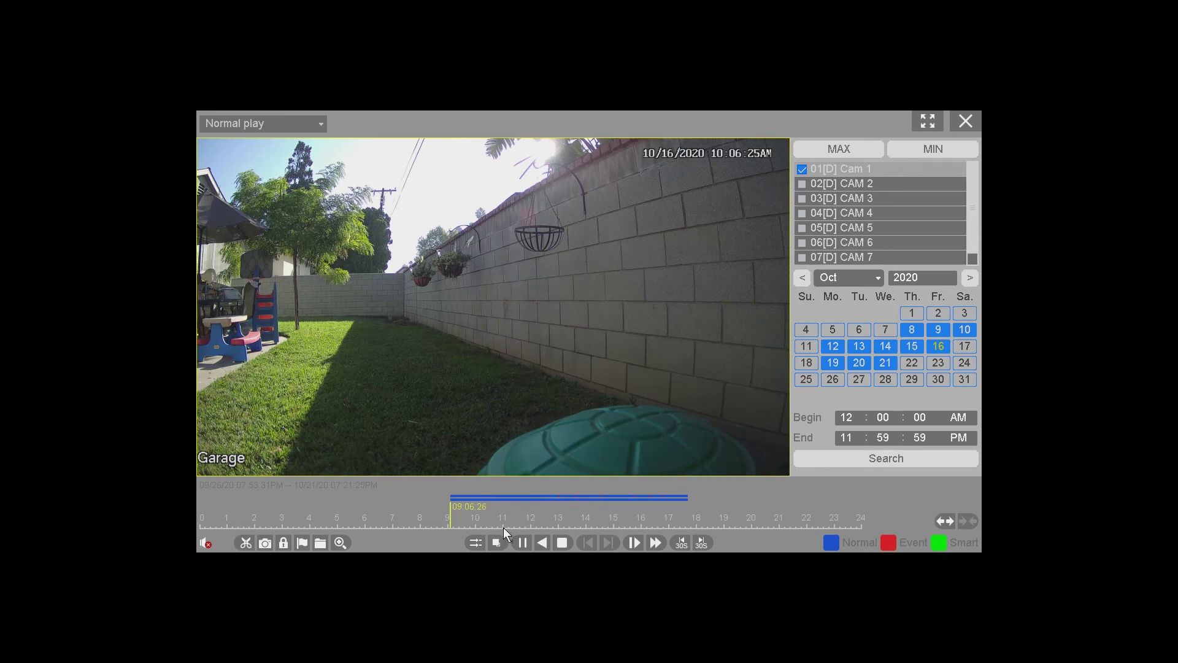
Step: Play the Cam 1 recording in reverse from about 11:00 on the timeline, and stop and restart normal playback
{"action": "left_click", "coordinate": [503, 528]}
{"action": "left_click", "coordinate": [542, 543]}
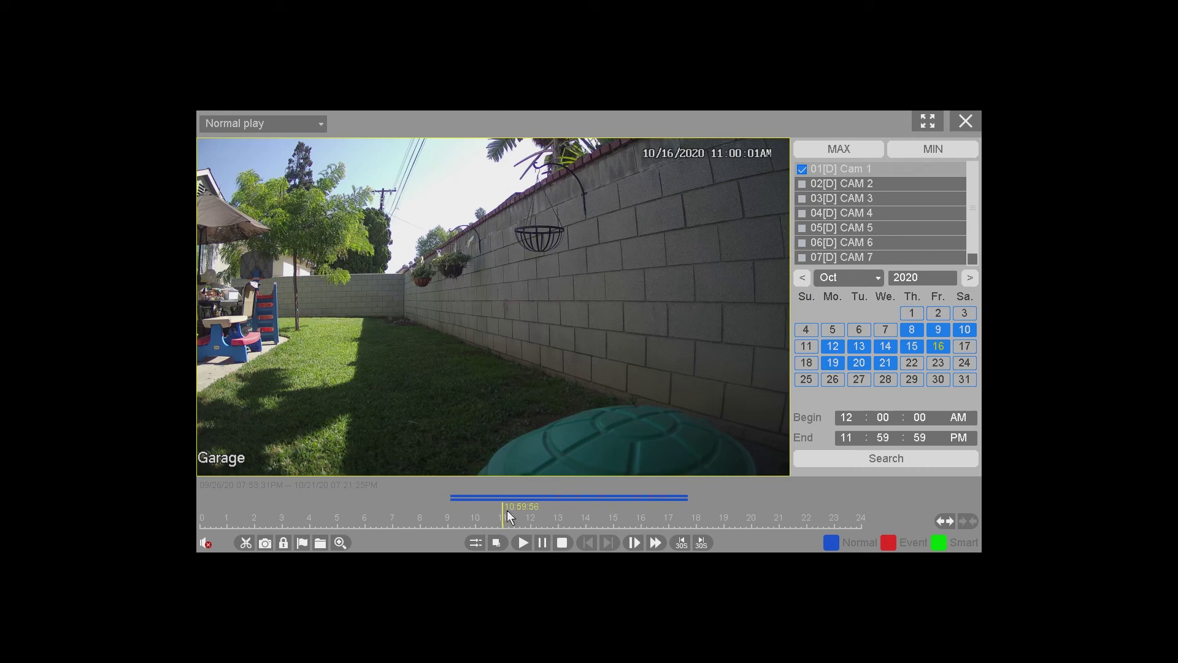
{"action": "left_click", "coordinate": [561, 543]}
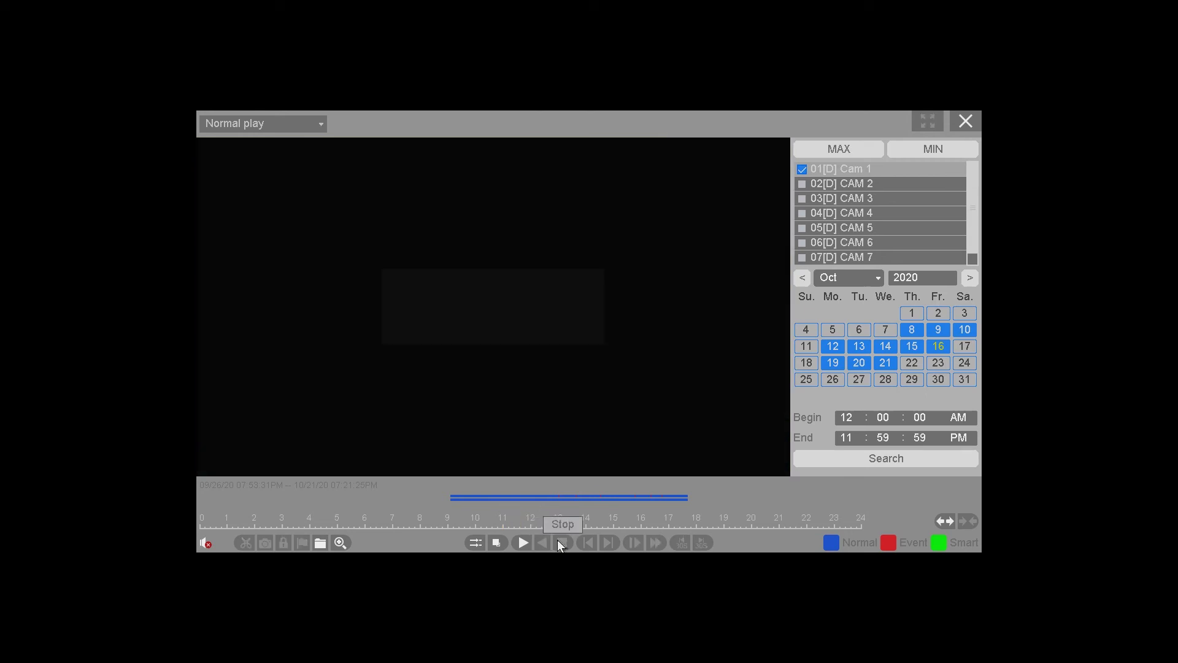
{"action": "left_click", "coordinate": [520, 541]}
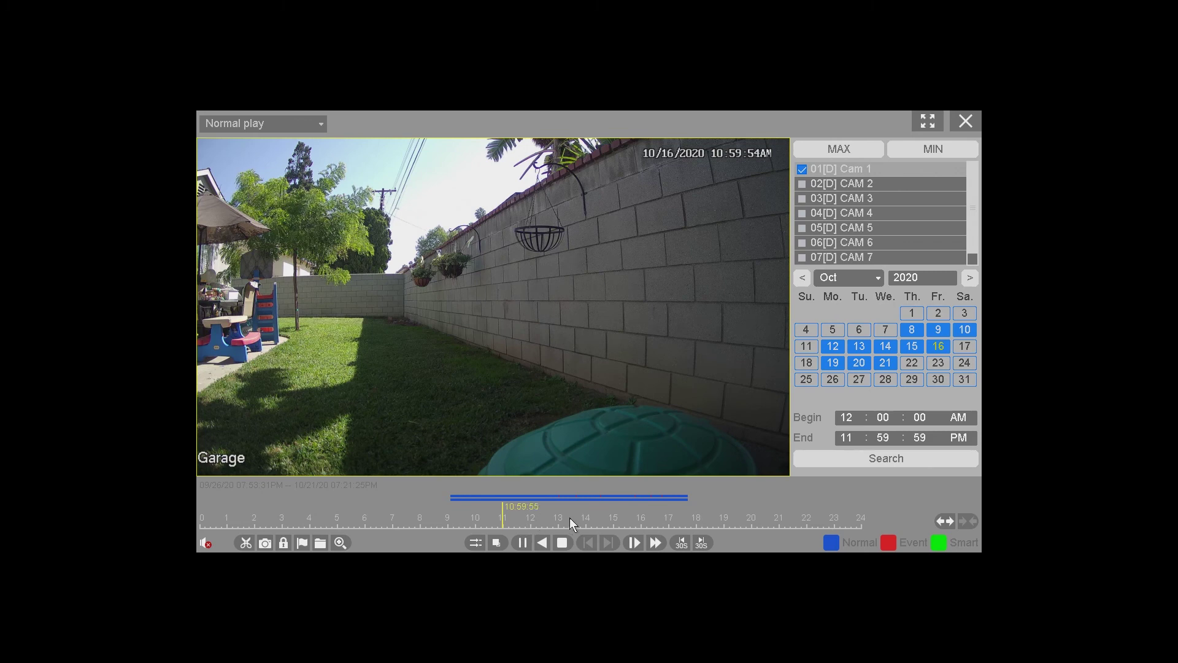
Step: Try slower and faster playback speeds, including 16x, and return the recording to normal speed
{"action": "left_click", "coordinate": [643, 542]}
{"action": "left_click", "coordinate": [634, 543]}
{"action": "left_click", "coordinate": [656, 544]}
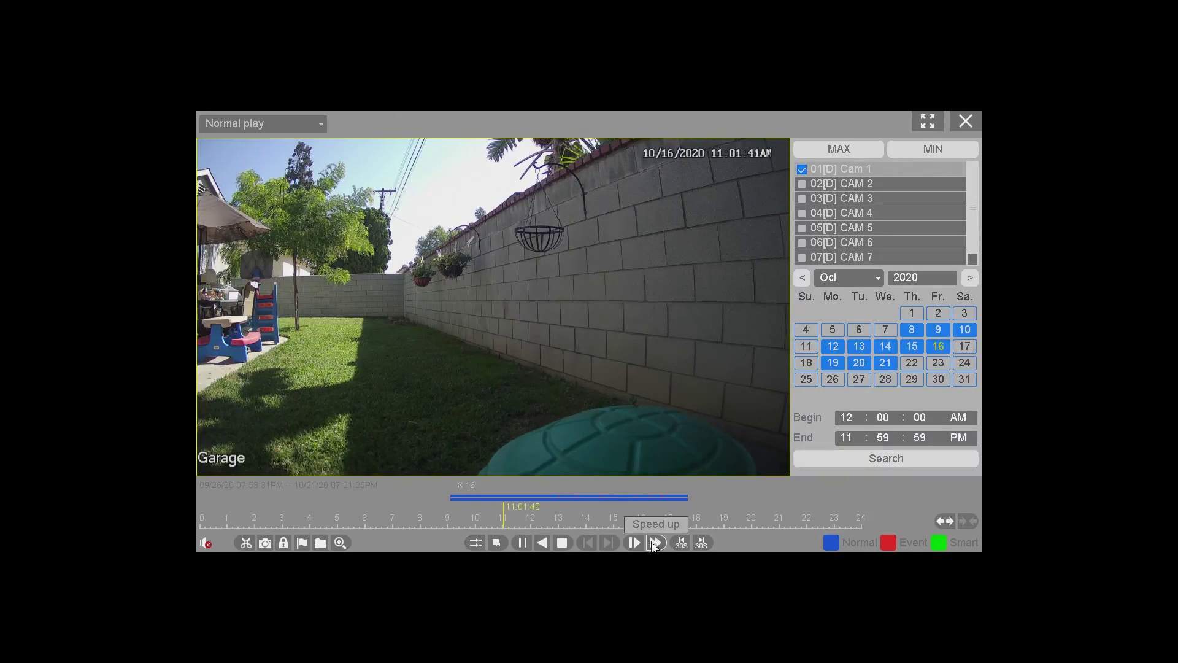
{"action": "left_click", "coordinate": [639, 542]}
{"action": "left_click", "coordinate": [655, 543]}
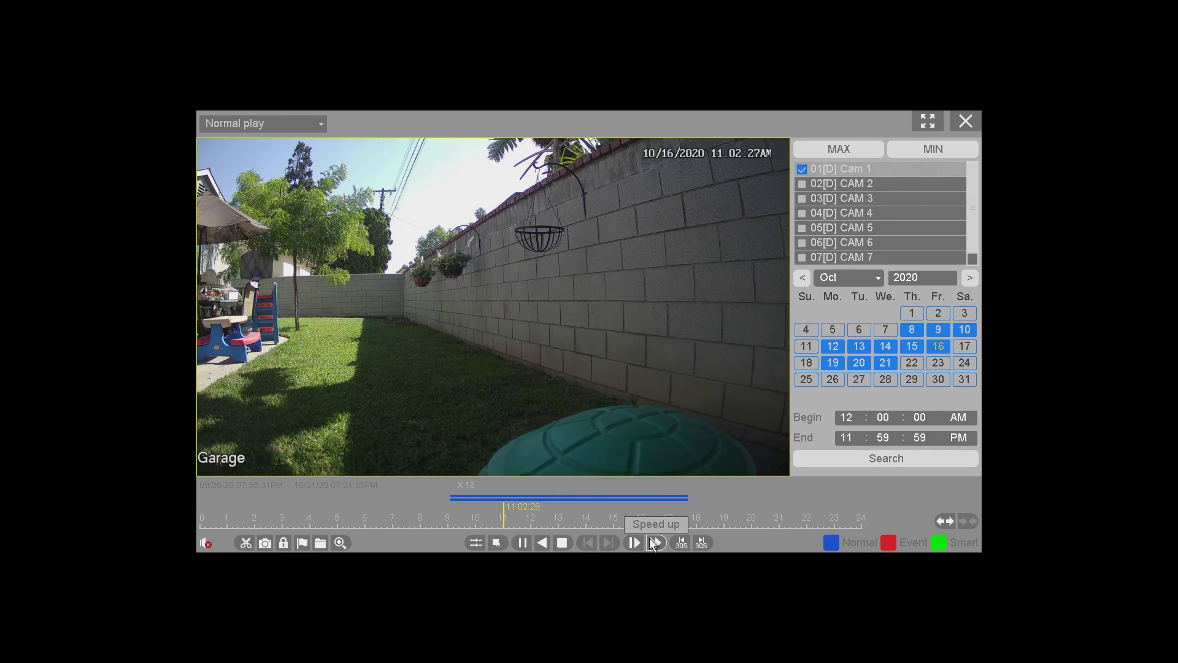
{"action": "left_click", "coordinate": [655, 542]}
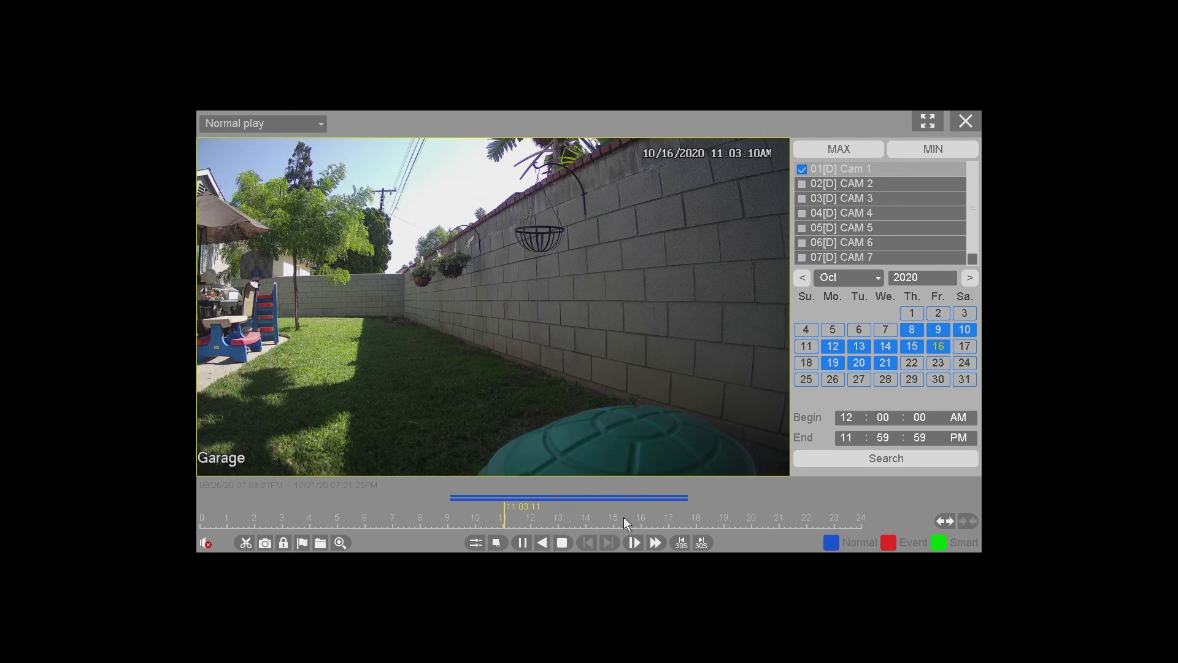
Step: Skip playback back and forward by 30 seconds, and move it to about 10:46 and 10:57 on the timeline
{"action": "left_click", "coordinate": [680, 543]}
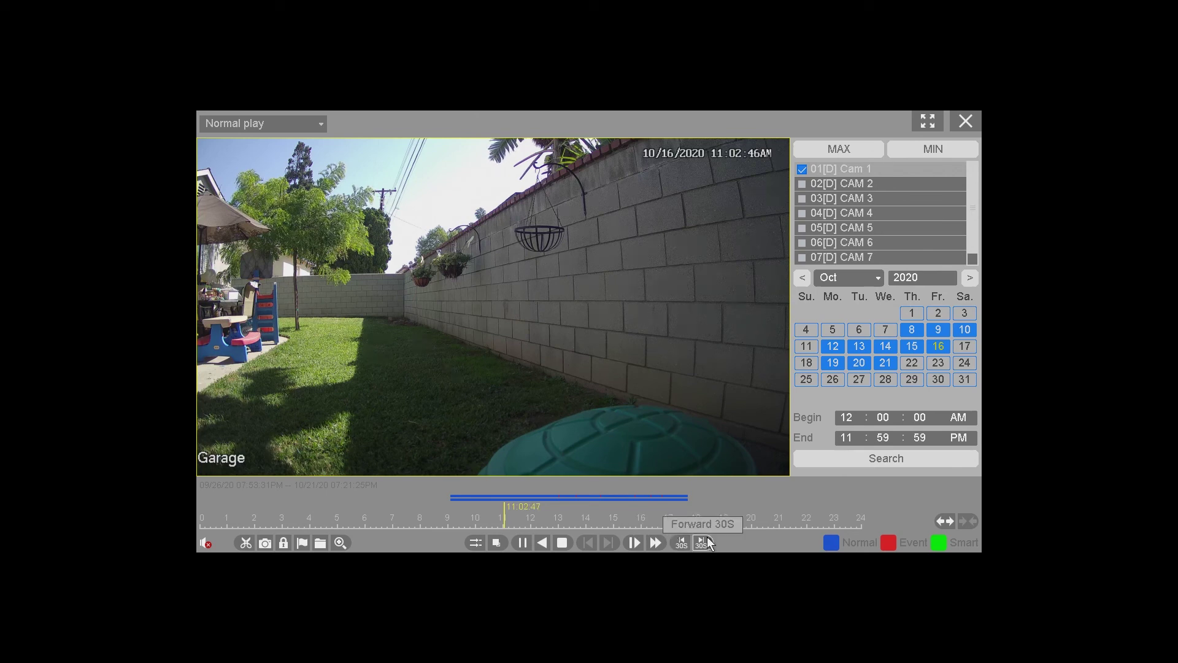
{"action": "left_click", "coordinate": [702, 542]}
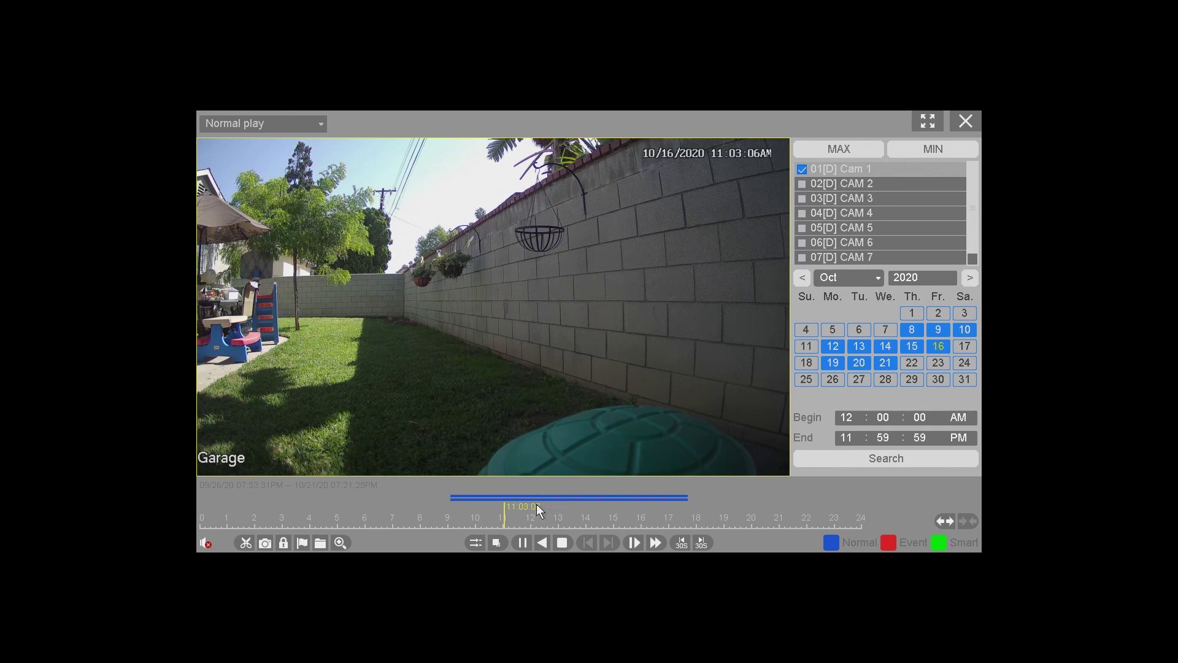
{"action": "left_click", "coordinate": [497, 525]}
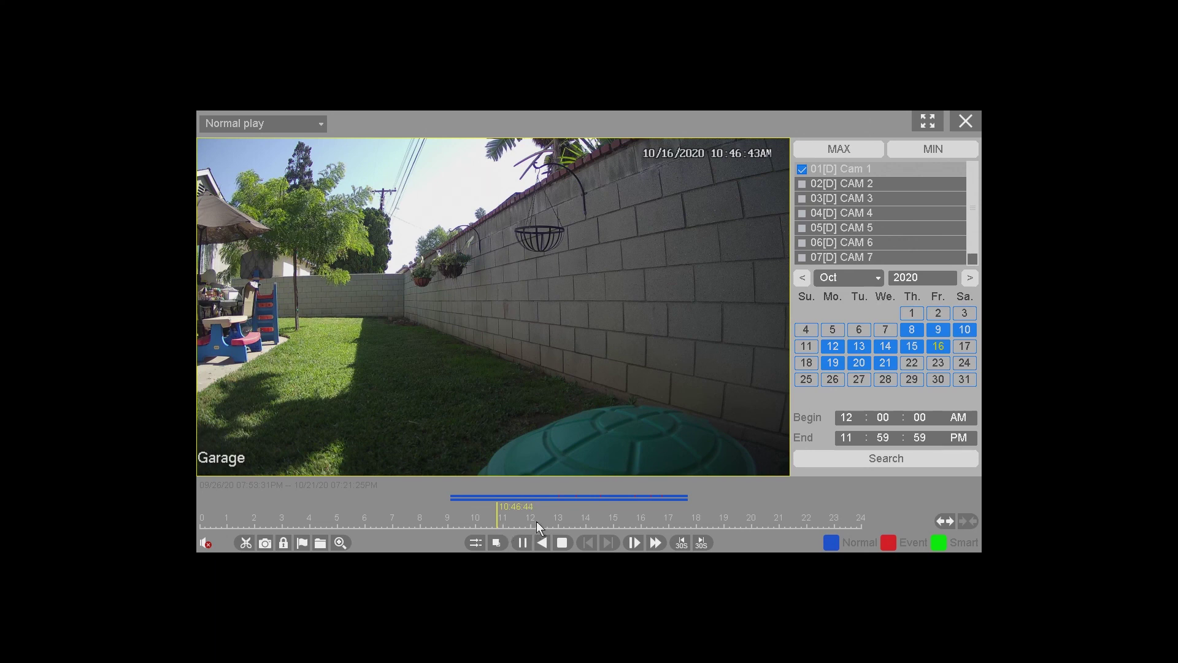
{"action": "left_click", "coordinate": [502, 526]}
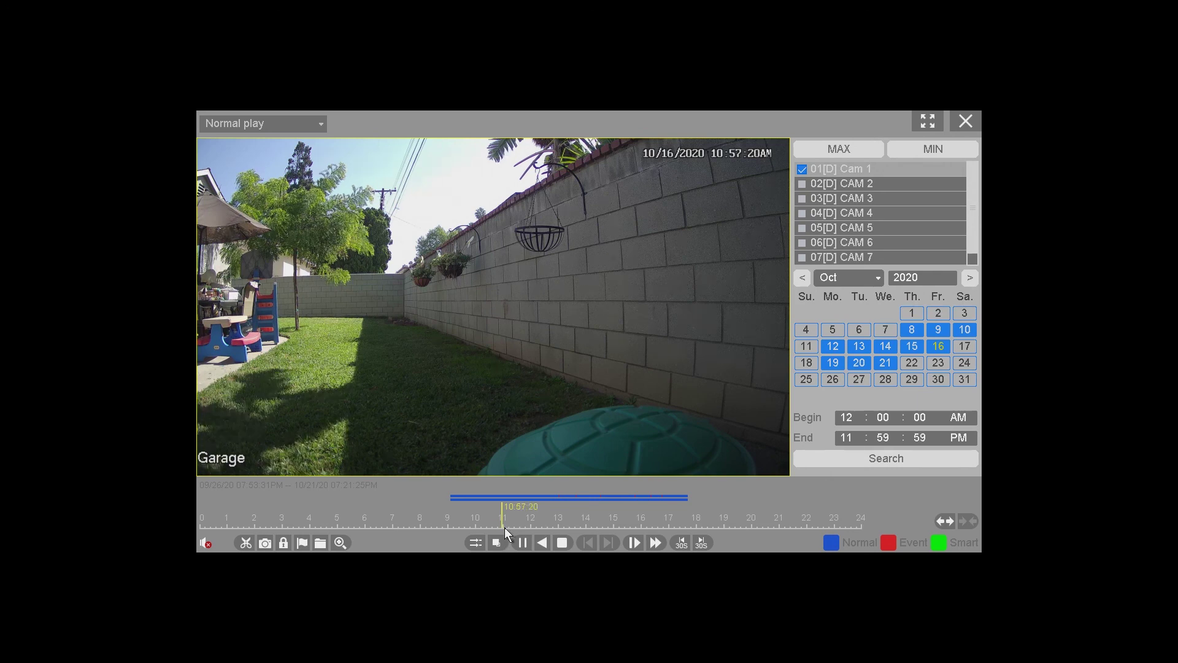
Step: Expand the timeline to the single hour from 10 to 11 and move playback to about 10:55:30 and 10:56
{"action": "left_click", "coordinate": [946, 522]}
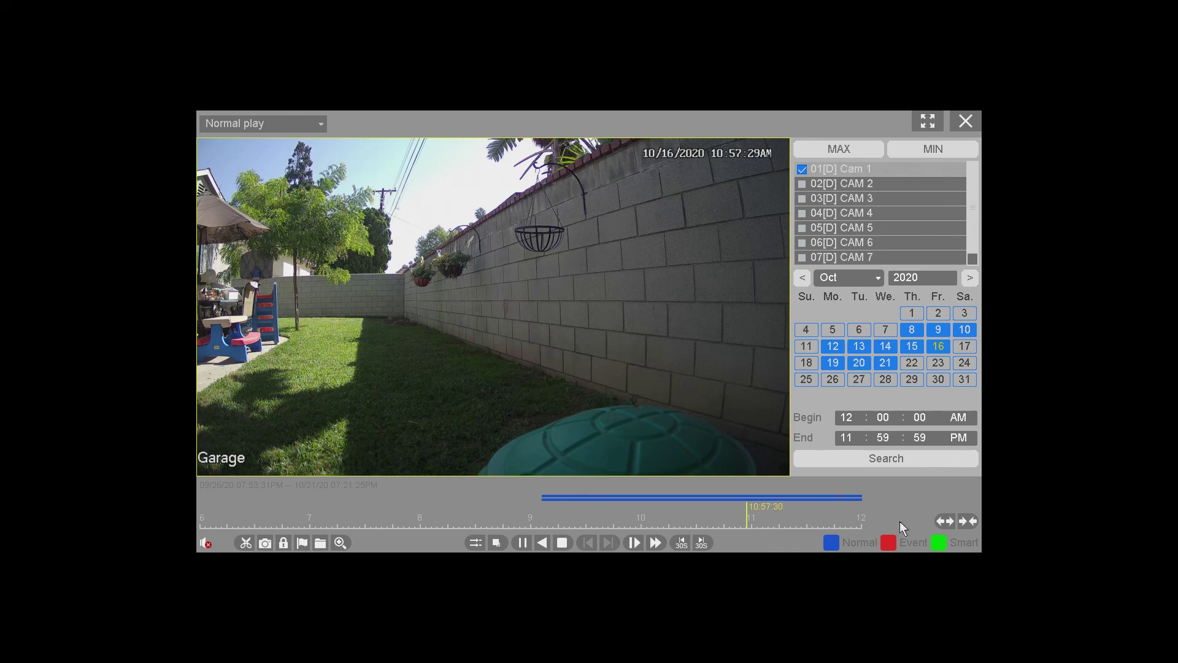
{"action": "left_click", "coordinate": [946, 522]}
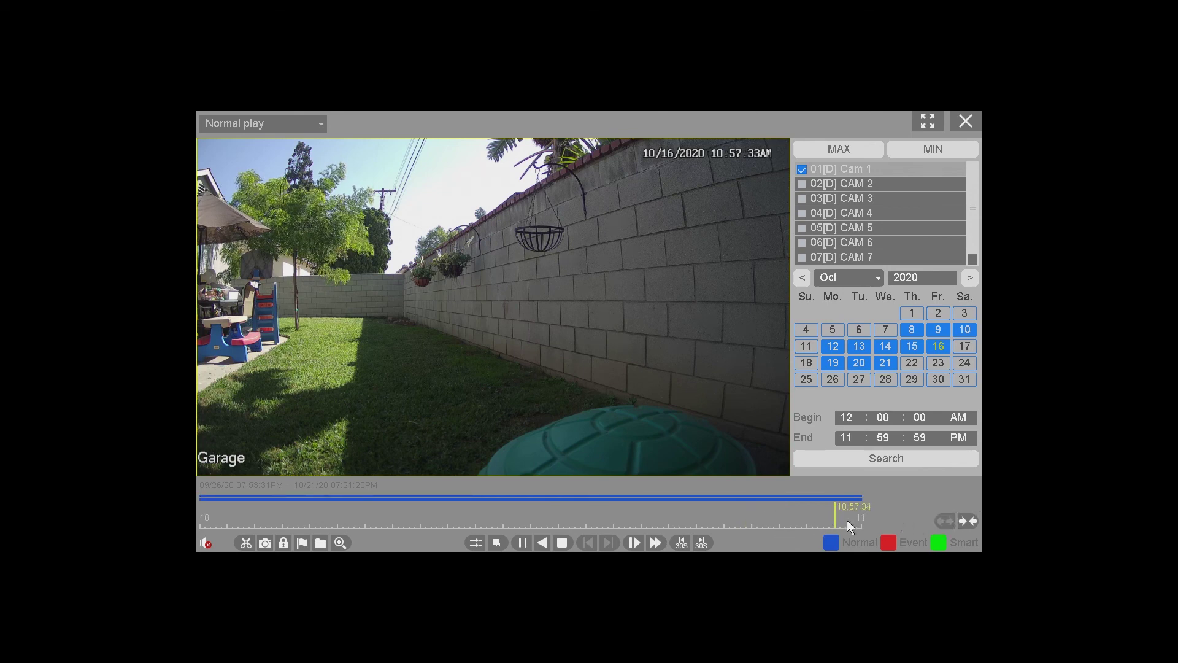
{"action": "left_click", "coordinate": [812, 528]}
{"action": "left_click", "coordinate": [812, 528]}
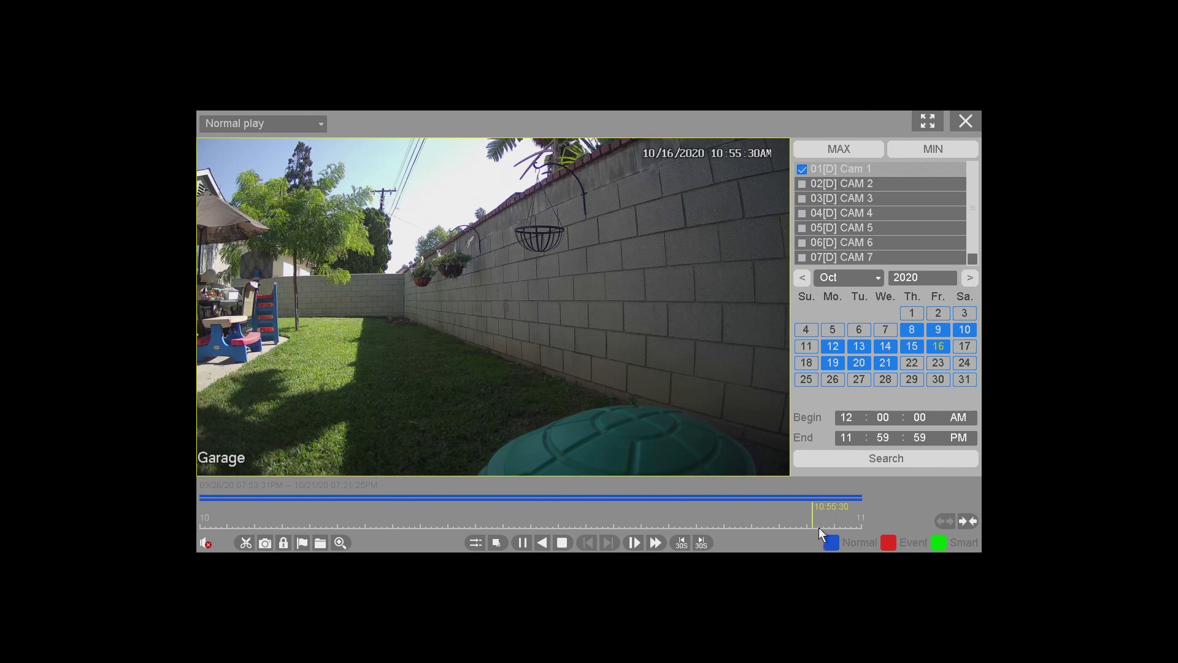
{"action": "left_click", "coordinate": [819, 528]}
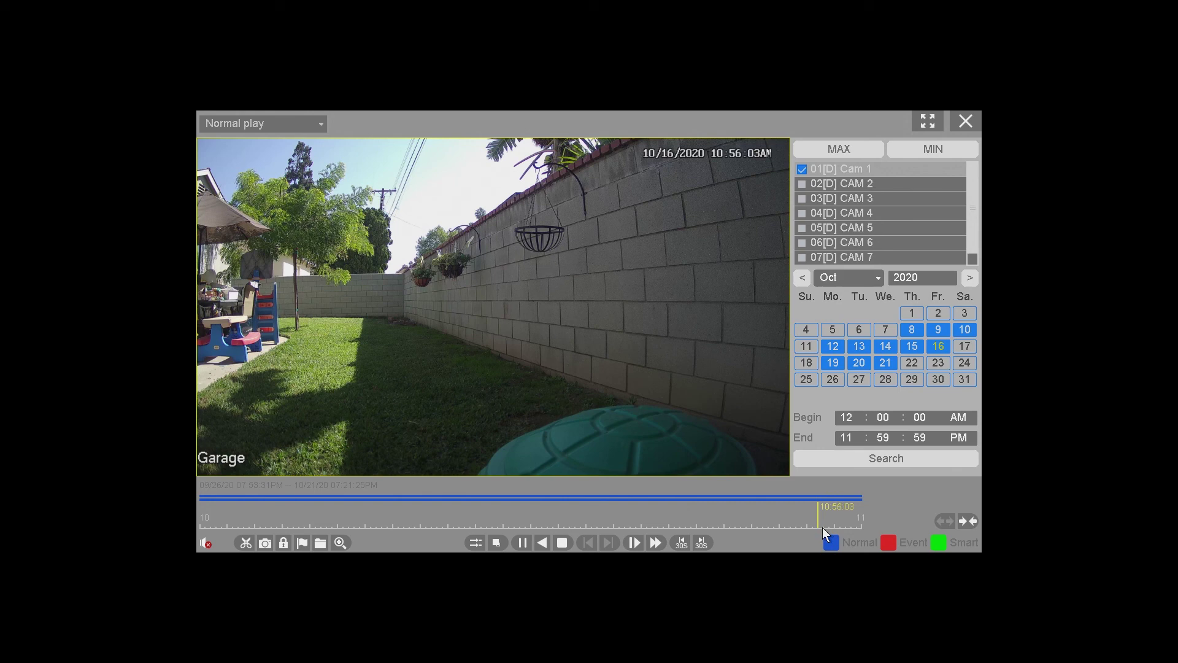
Step: Move playback to about 10:56:50, 10:57:24 and finally 10:52:36, and restore the full 24-hour timeline
{"action": "left_click", "coordinate": [828, 525]}
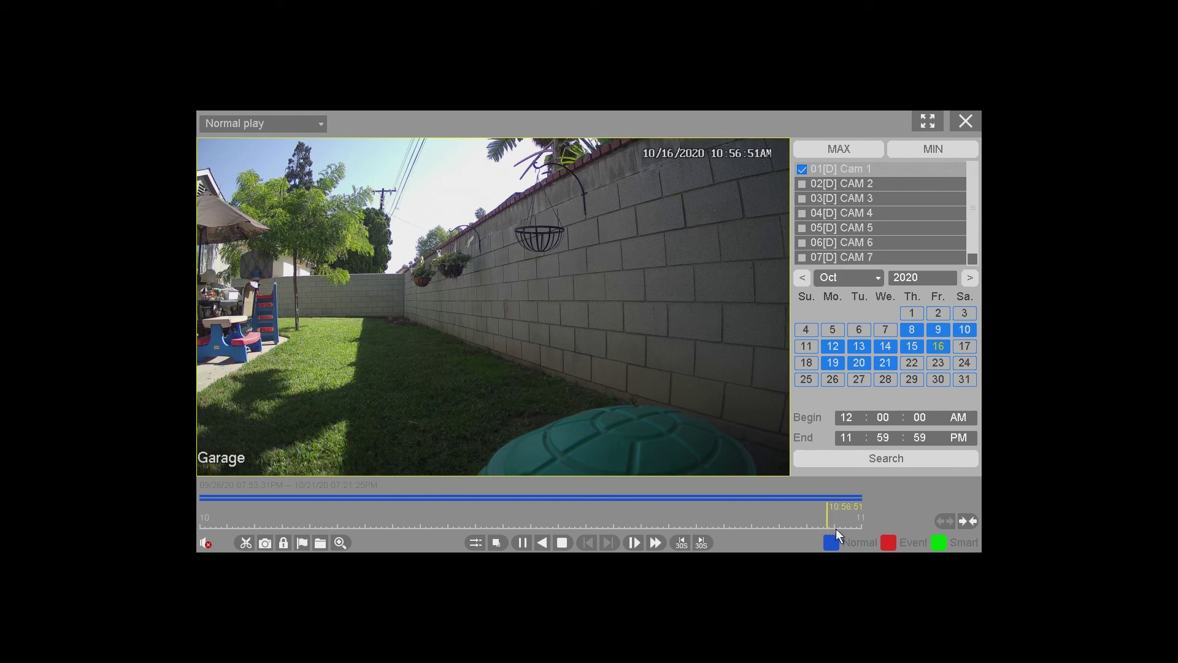
{"action": "left_click", "coordinate": [833, 525]}
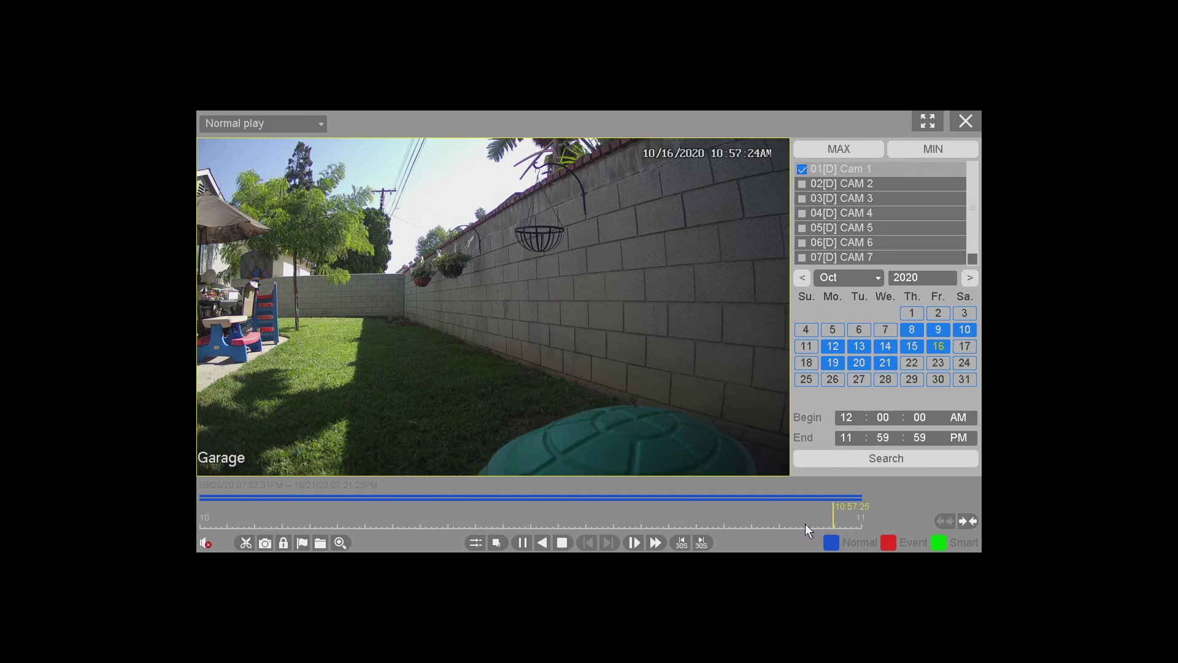
{"action": "left_click", "coordinate": [805, 526]}
{"action": "left_click", "coordinate": [780, 526]}
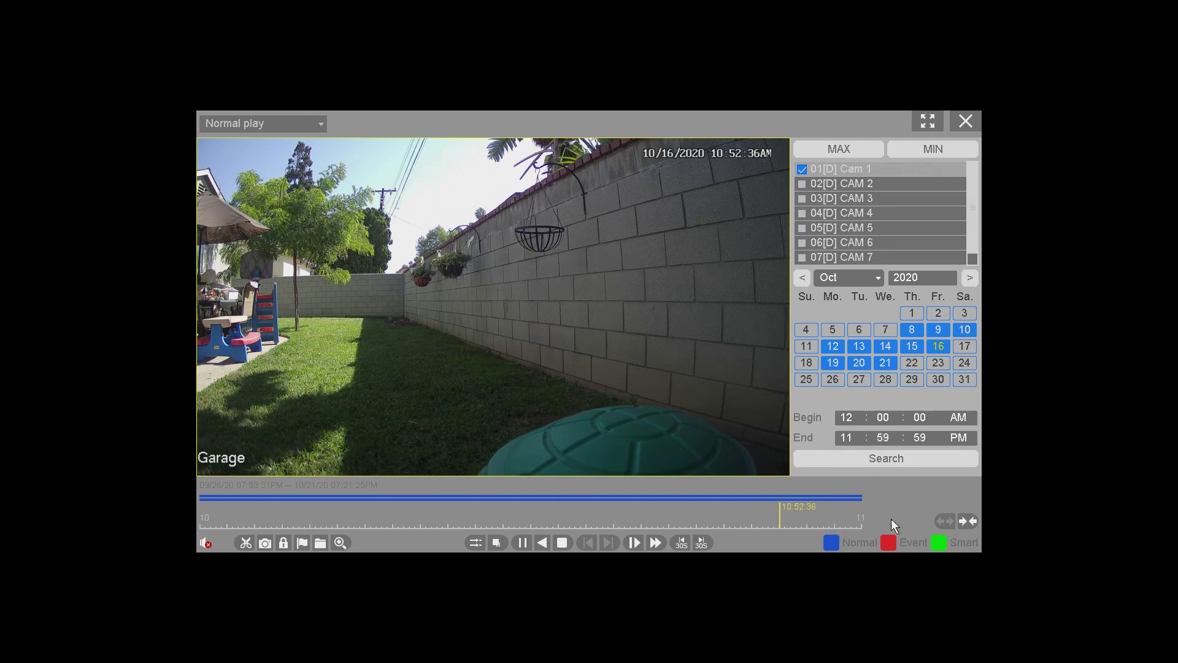
{"action": "left_click", "coordinate": [961, 520]}
{"action": "left_click", "coordinate": [961, 520]}
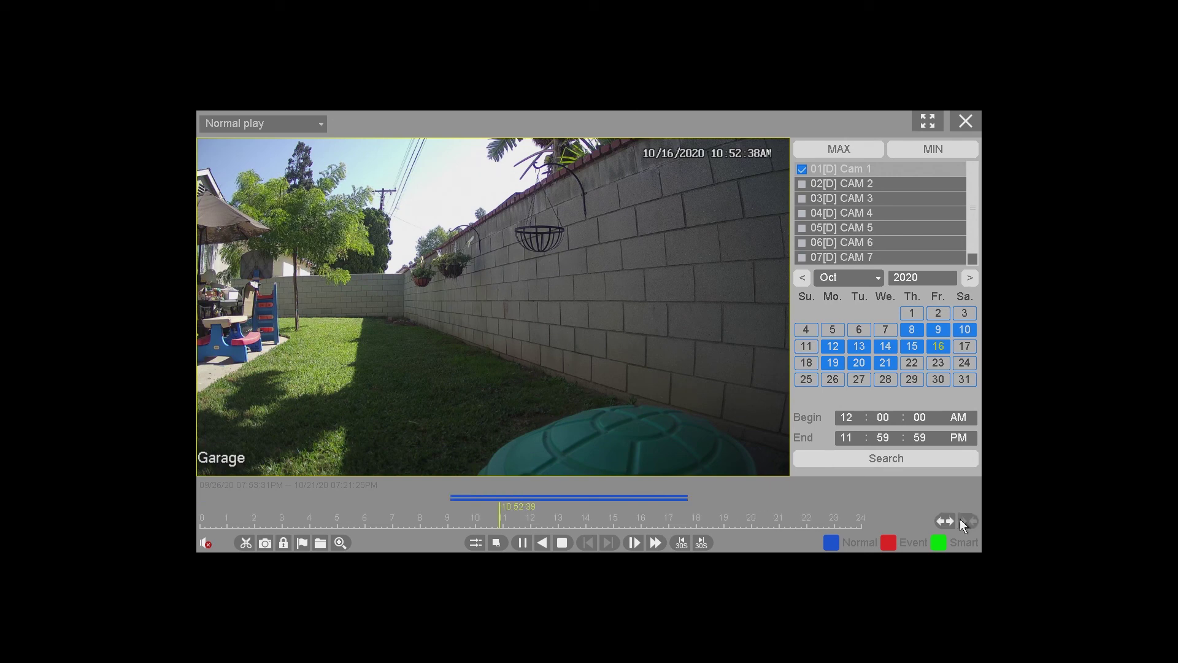